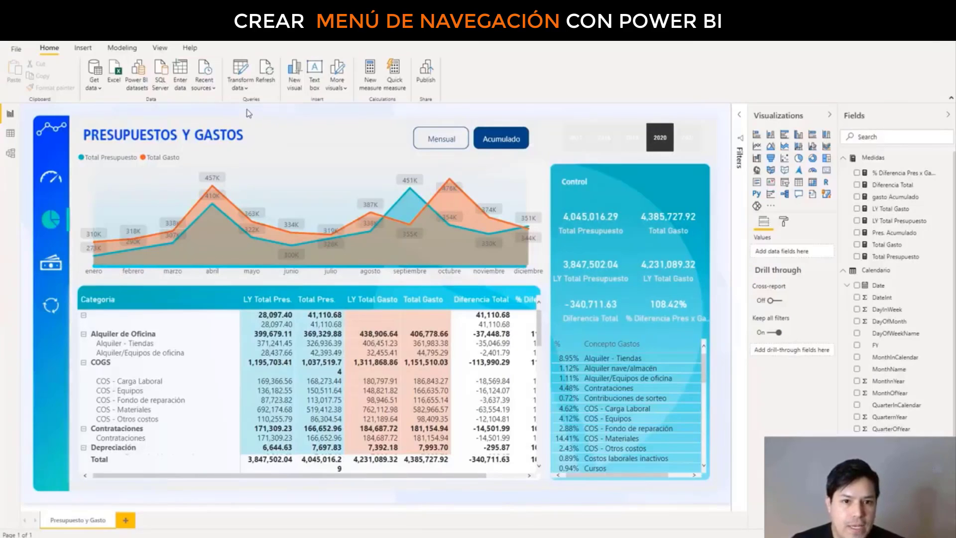
# Insert a blank button from the Insert ribbon's Buttons list onto the Presupuestos y Gastos page.
pyautogui.click(83, 49)
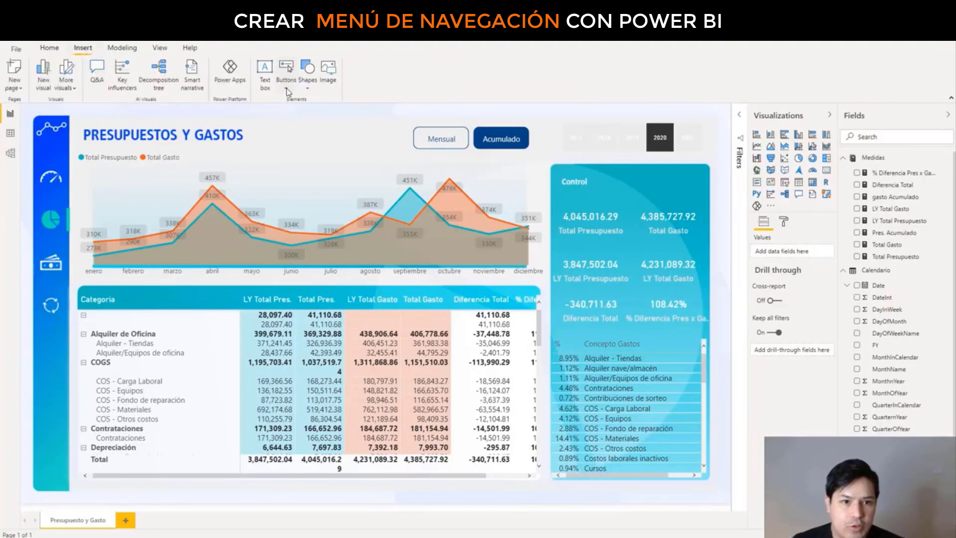
pyautogui.click(286, 87)
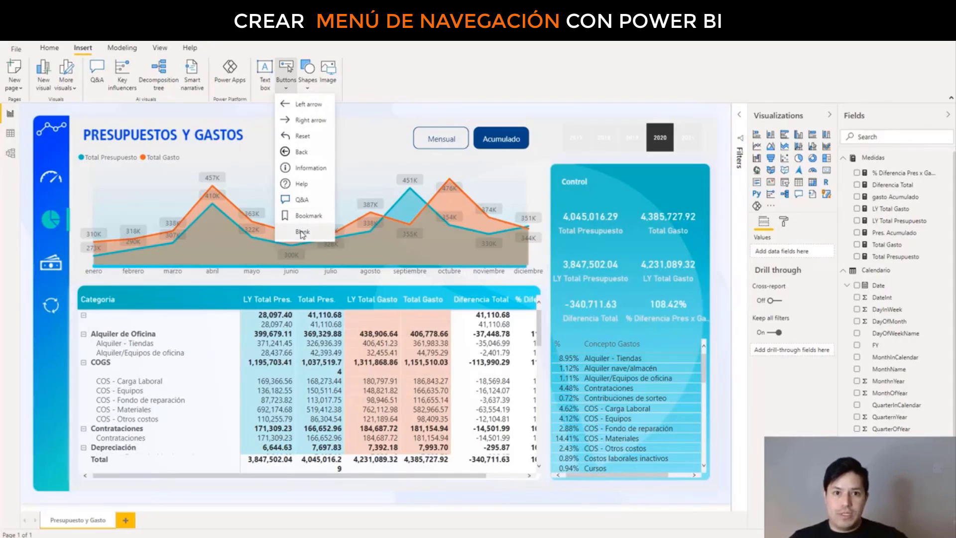
pyautogui.click(302, 232)
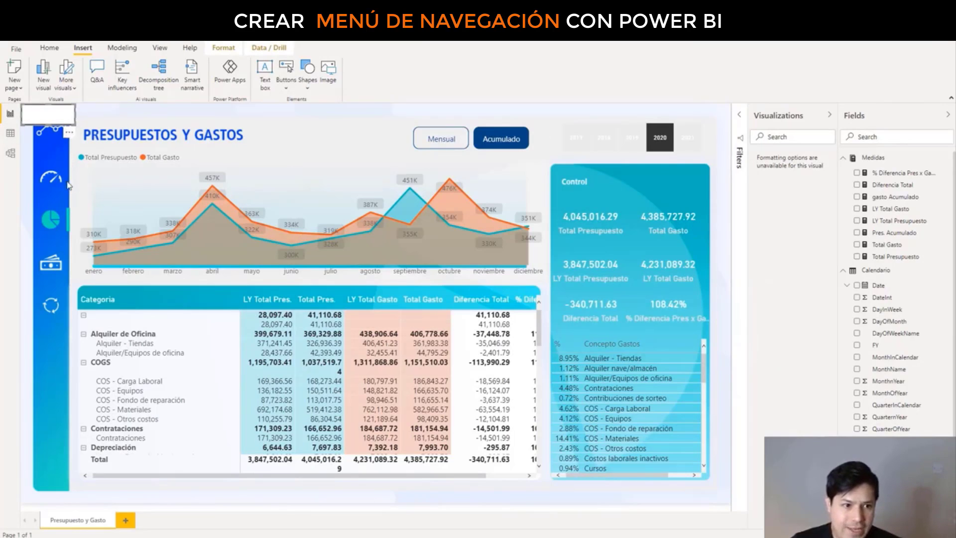
# Move the blank button onto the sidebar gauge icon and trim its left and right edges to fit.
pyautogui.moveTo(69, 133)
pyautogui.mouseDown()
pyautogui.moveTo(69, 186)
pyautogui.moveTo(73, 175)
pyautogui.mouseUp()
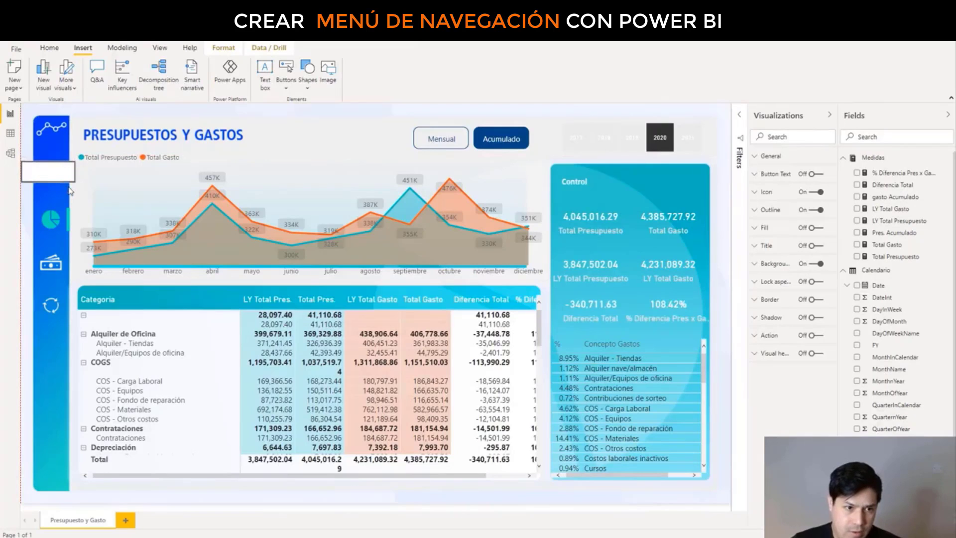
pyautogui.moveTo(47, 171)
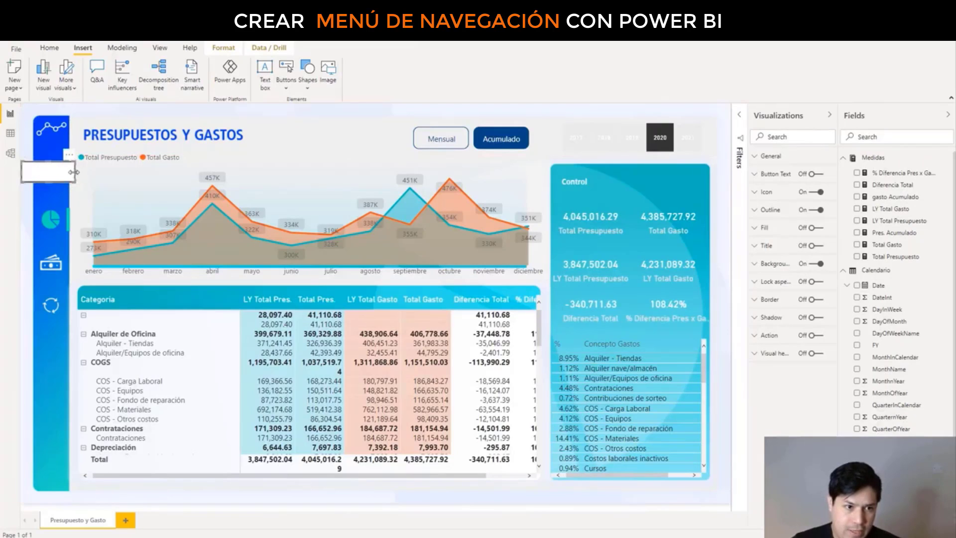
pyautogui.moveTo(70, 175); pyautogui.dragTo(68, 176)
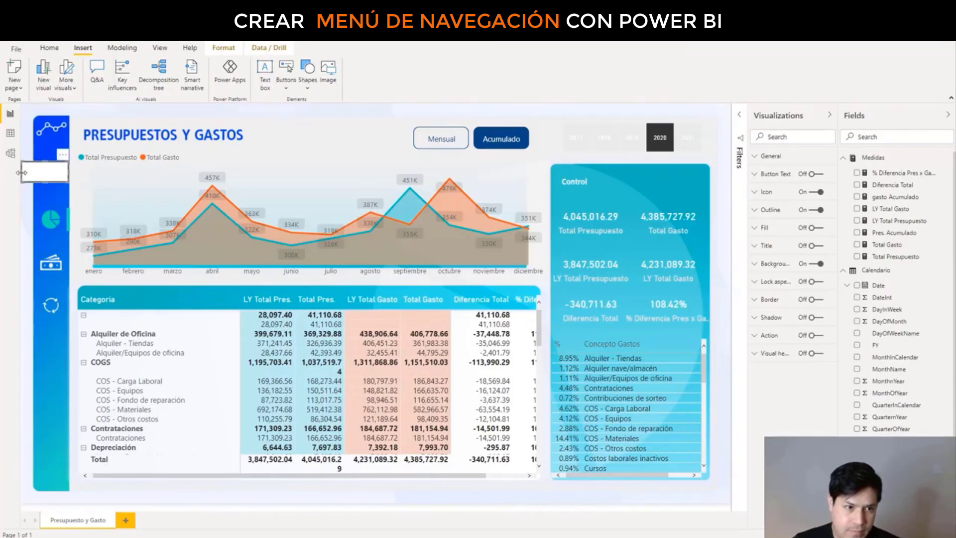
pyautogui.moveTo(22, 175); pyautogui.dragTo(35, 177)
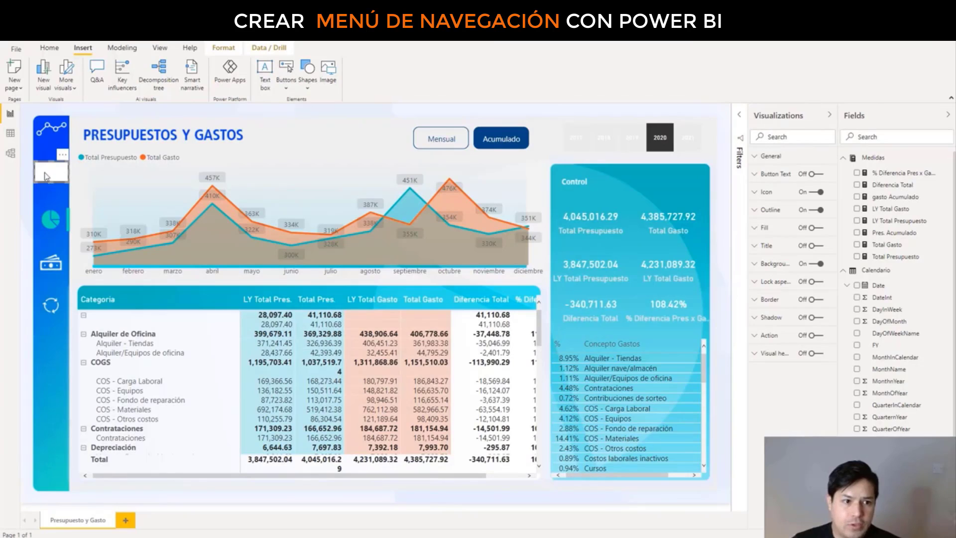
pyautogui.moveTo(58, 177); pyautogui.dragTo(59, 176)
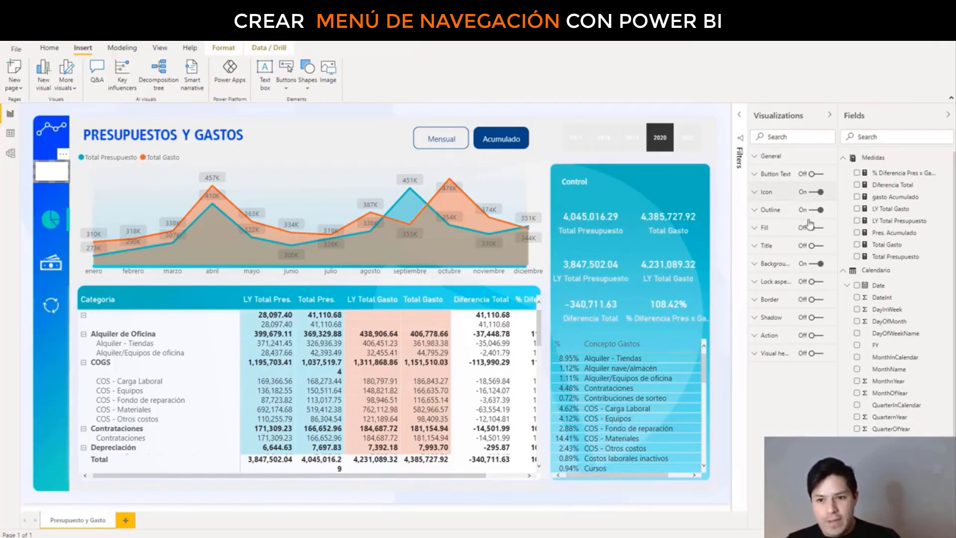
# Turn off the button's background, outline and icon, and extend its bottom edge over the gauge icon.
pyautogui.click(817, 264)
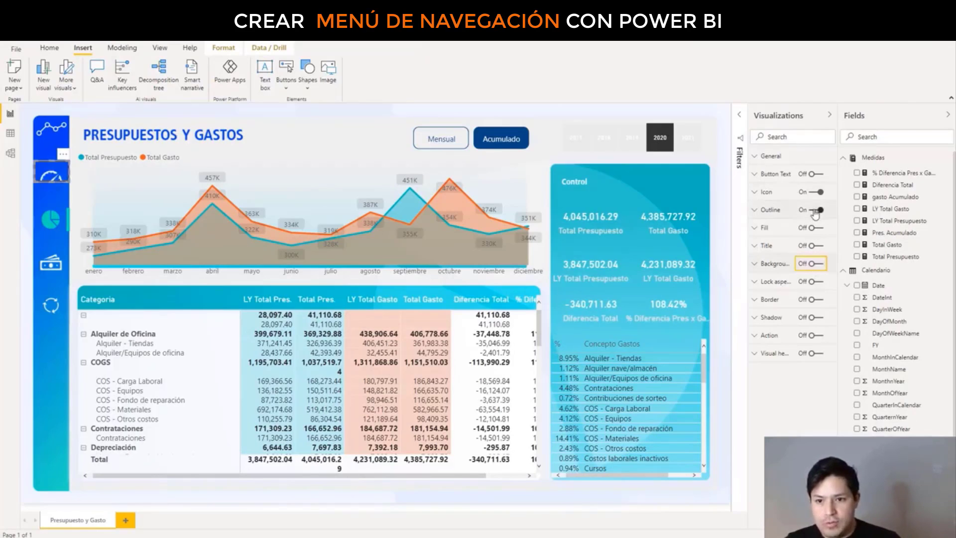
pyautogui.click(817, 209)
pyautogui.click(815, 192)
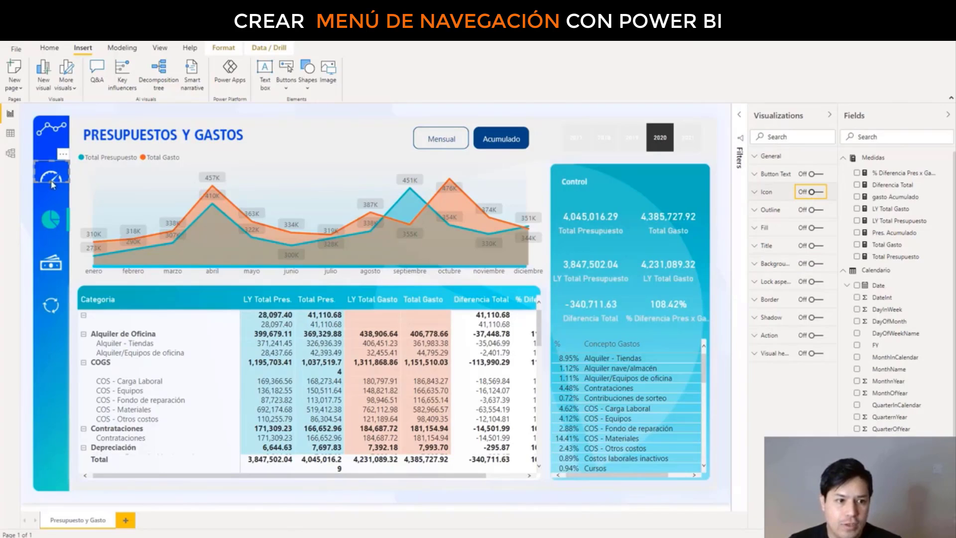
pyautogui.moveTo(53, 185); pyautogui.dragTo(50, 191)
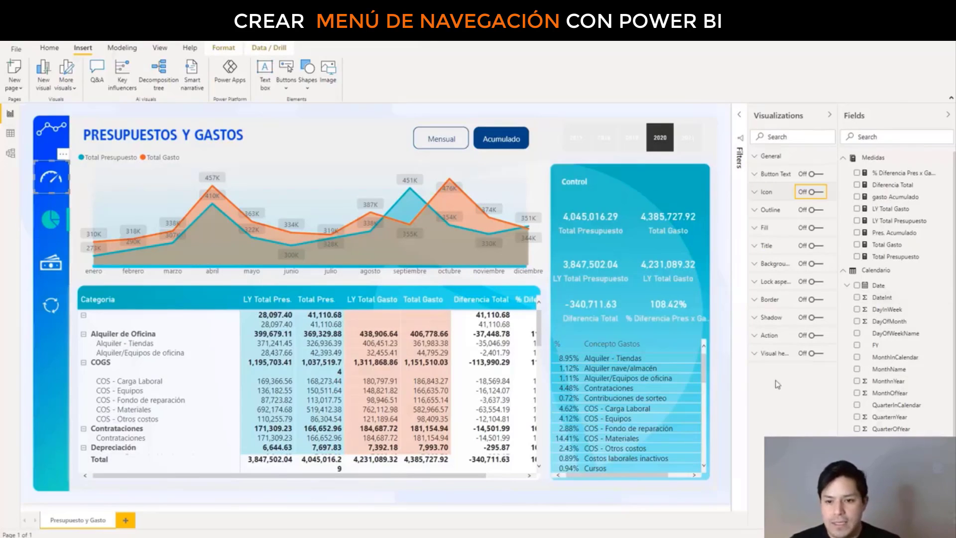
# Enable the button's Action with type Page navigation, leaving the Destination list still at None.
pyautogui.click(812, 336)
pyautogui.click(768, 343)
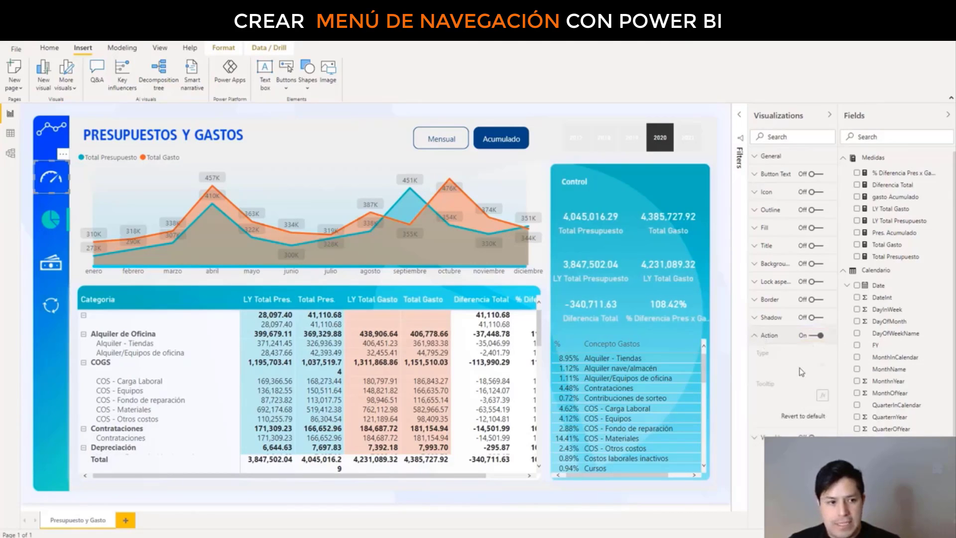
pyautogui.click(824, 369)
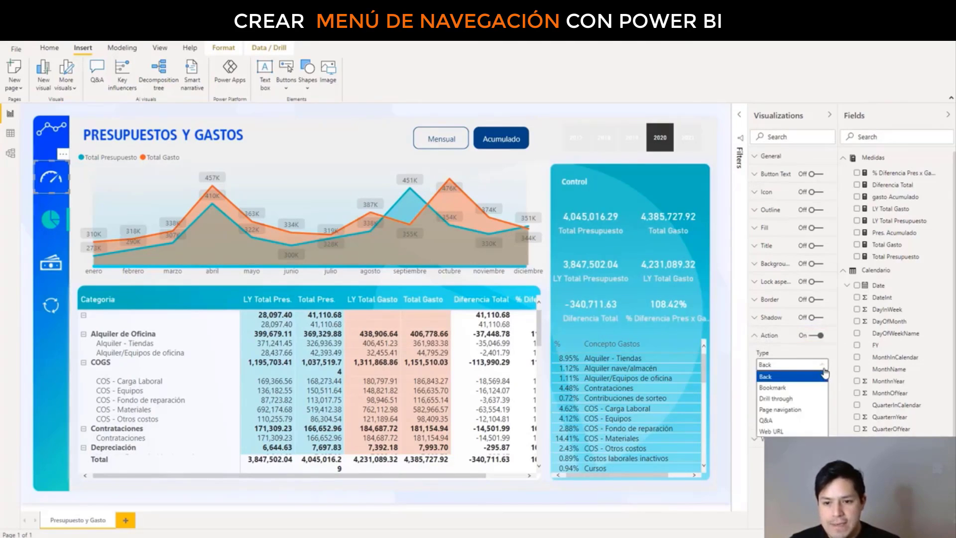
pyautogui.click(788, 415)
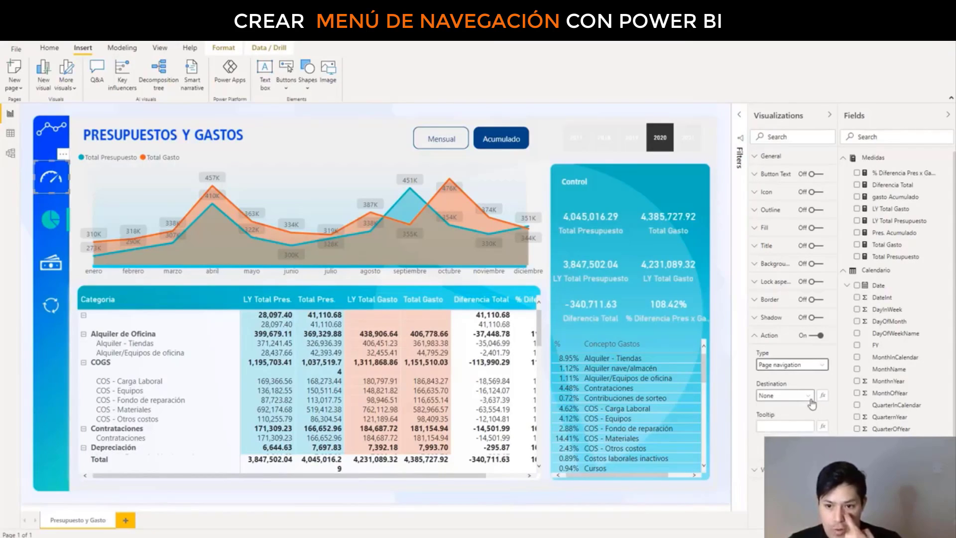
pyautogui.click(807, 396)
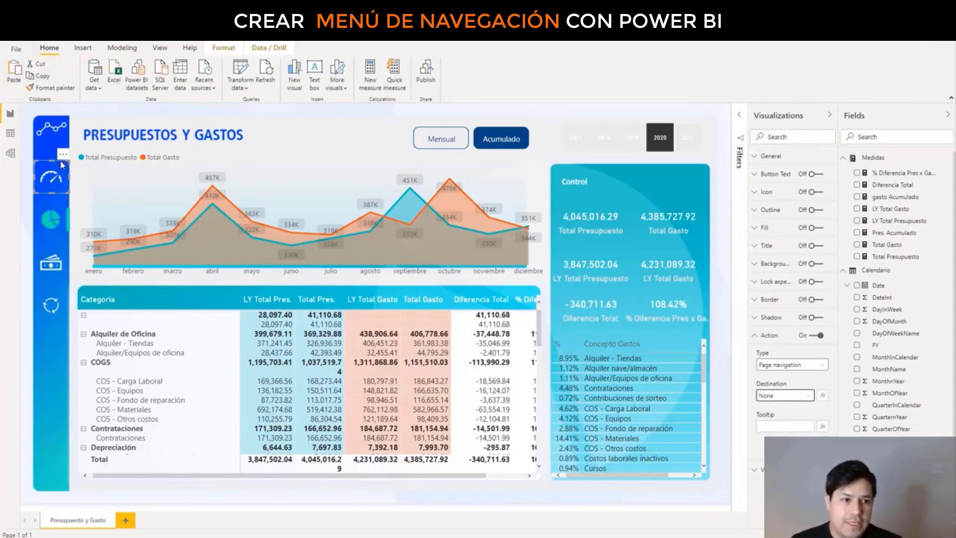
# Place copies of the invisible button down the sidebar, fitting one over the wallet icon.
pyautogui.click(63, 167)
pyautogui.moveTo(65, 169); pyautogui.dragTo(59, 244)
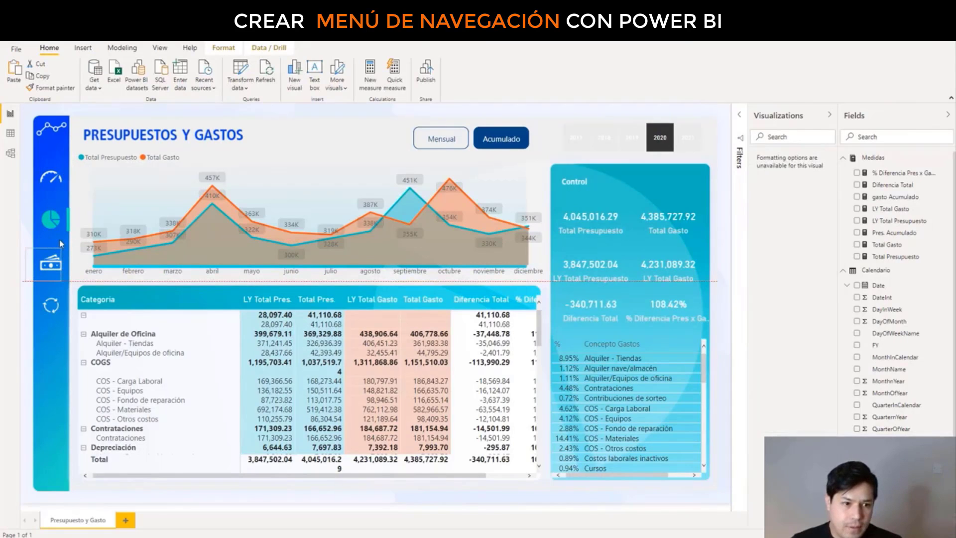
pyautogui.moveTo(64, 243); pyautogui.dragTo(59, 249)
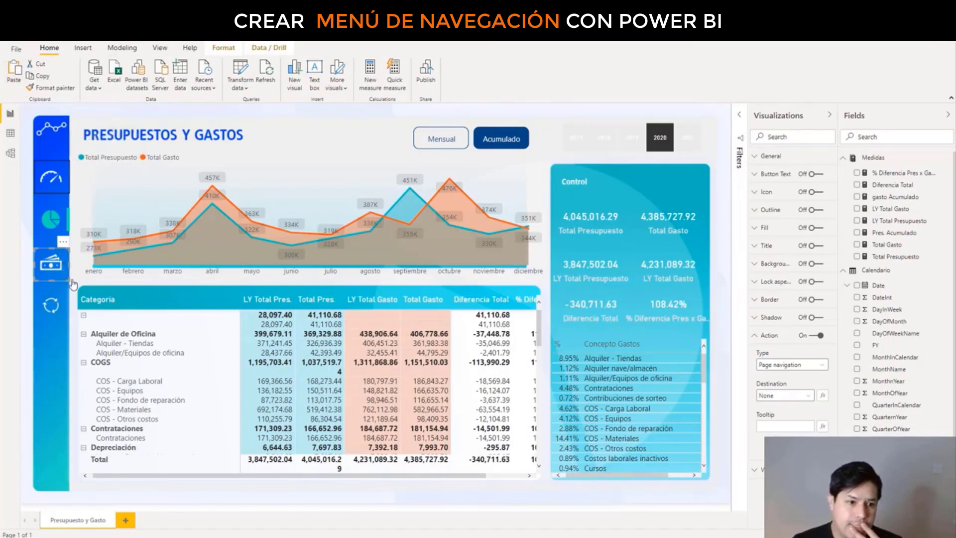
pyautogui.click(63, 253)
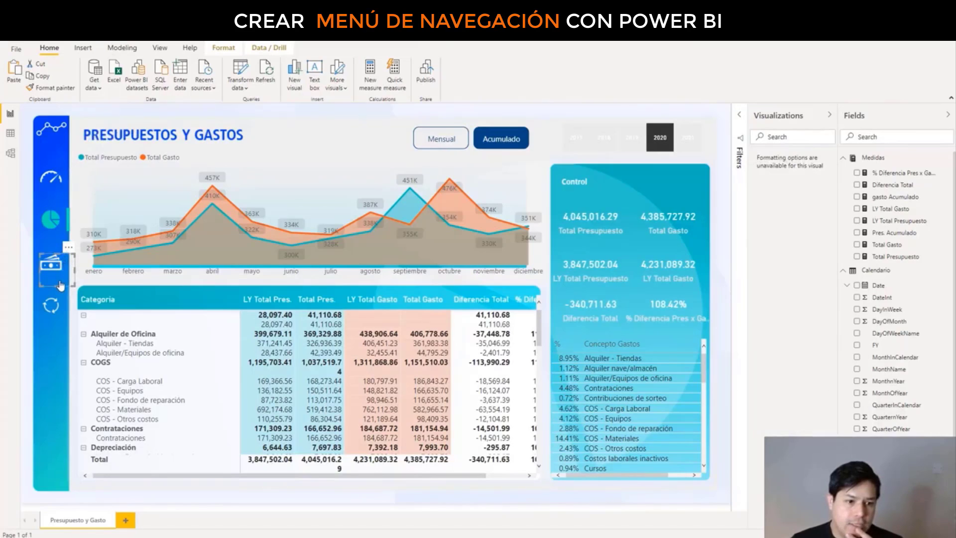
pyautogui.moveTo(60, 285); pyautogui.dragTo(64, 291)
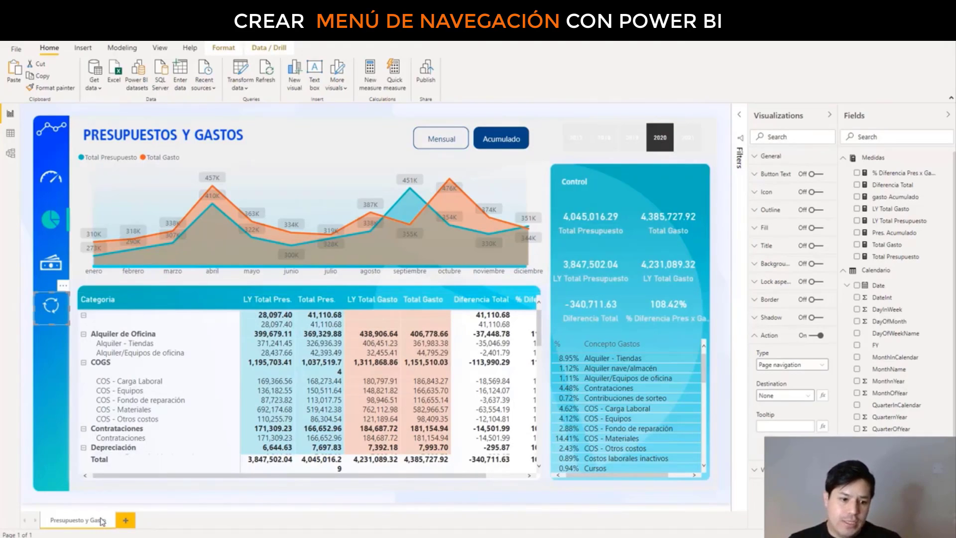
# Duplicate the Presupuesto y Gasto page from its tab's context menu.
pyautogui.rightClick(102, 519)
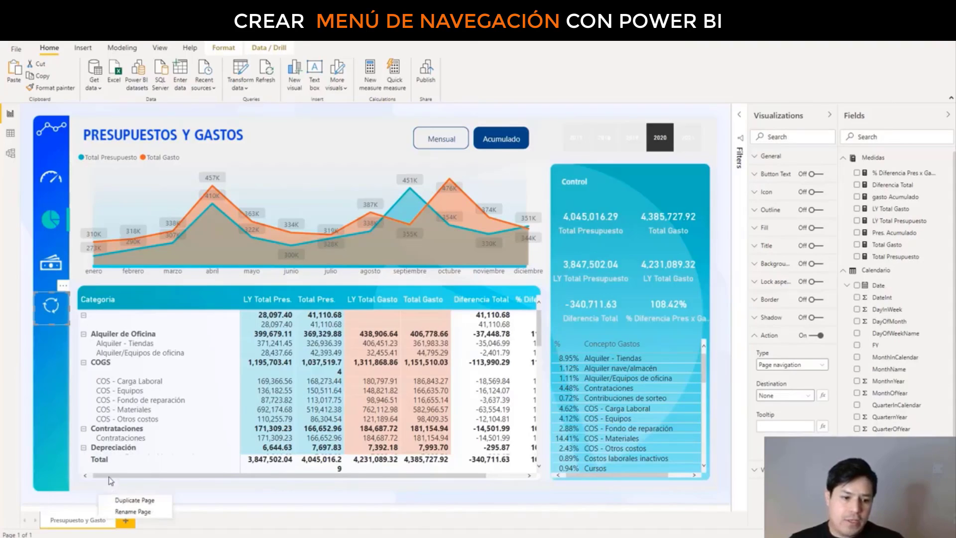
pyautogui.click(162, 510)
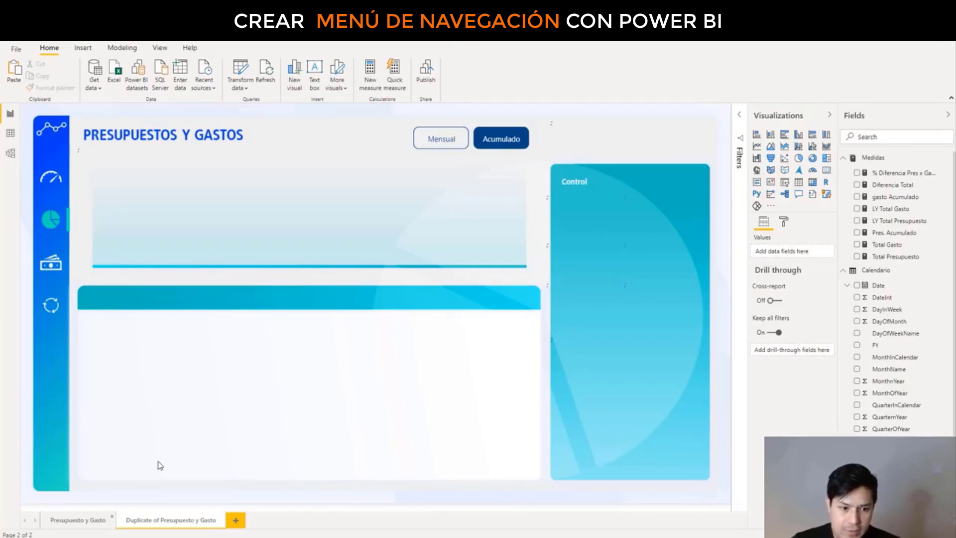
# Rename the duplicated page tab to 'Ingresos'.
pyautogui.doubleClick(170, 520)
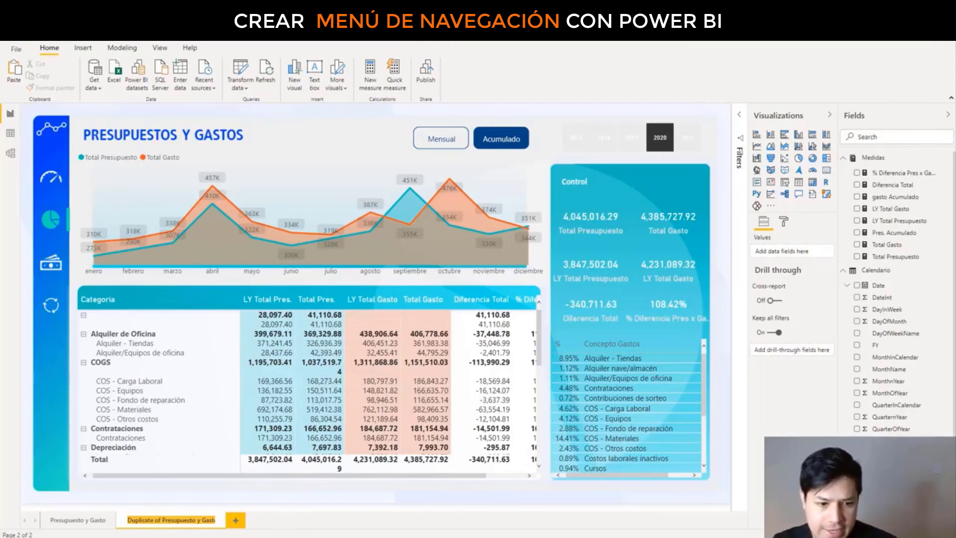
pyautogui.press('BackSpace')
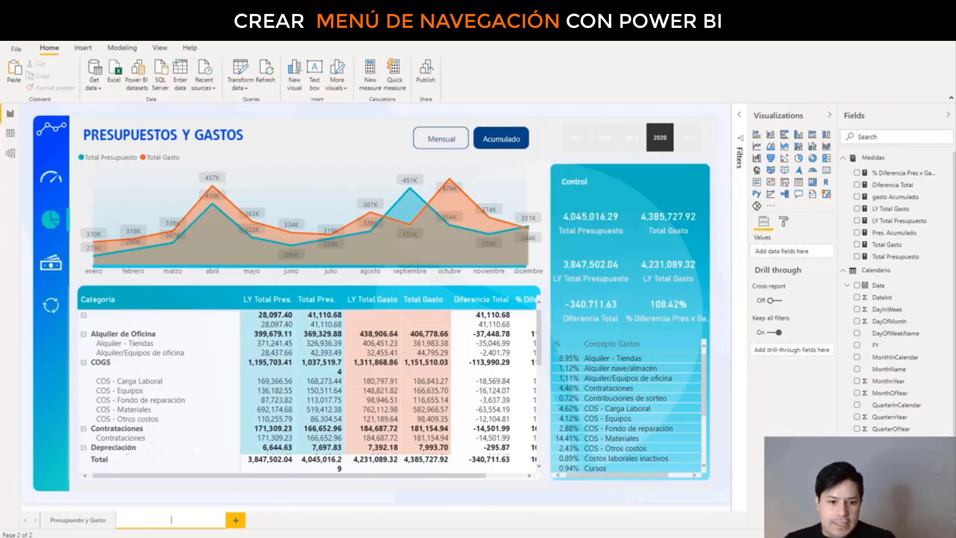
pyautogui.write('Ingresos')
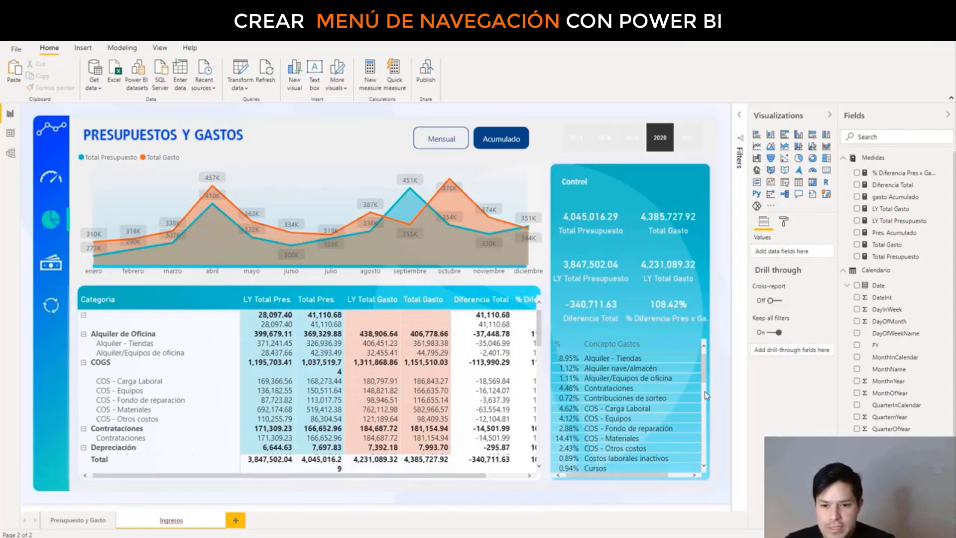
pyautogui.press('Return')
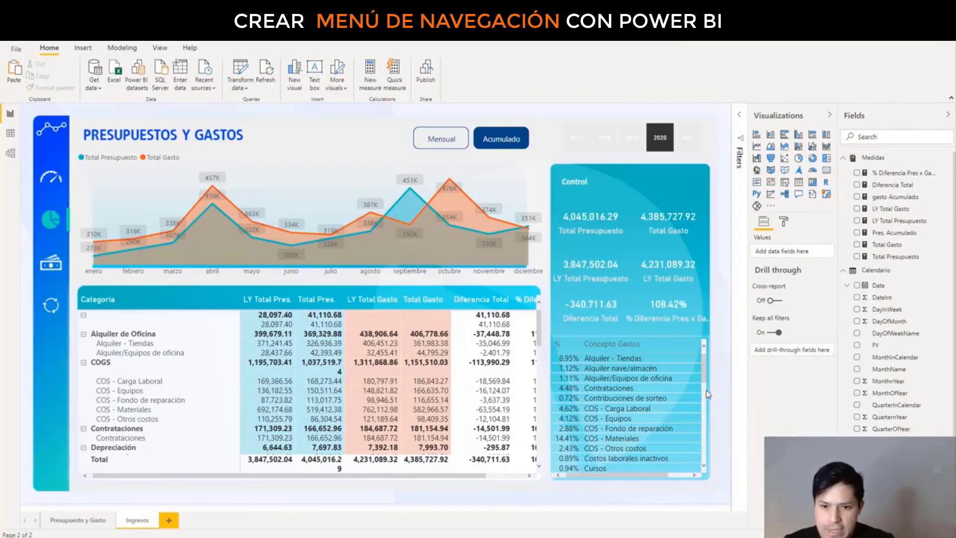
# Select the Categoria matrix and Concepto Gastos table, checking their options, and delete the Concepto Gastos table.
pyautogui.click(706, 390)
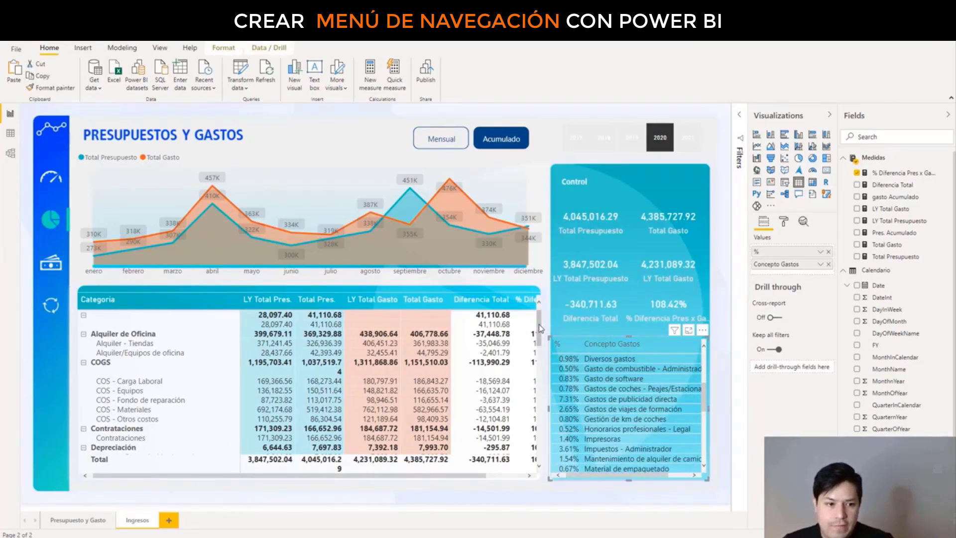
pyautogui.click(539, 318)
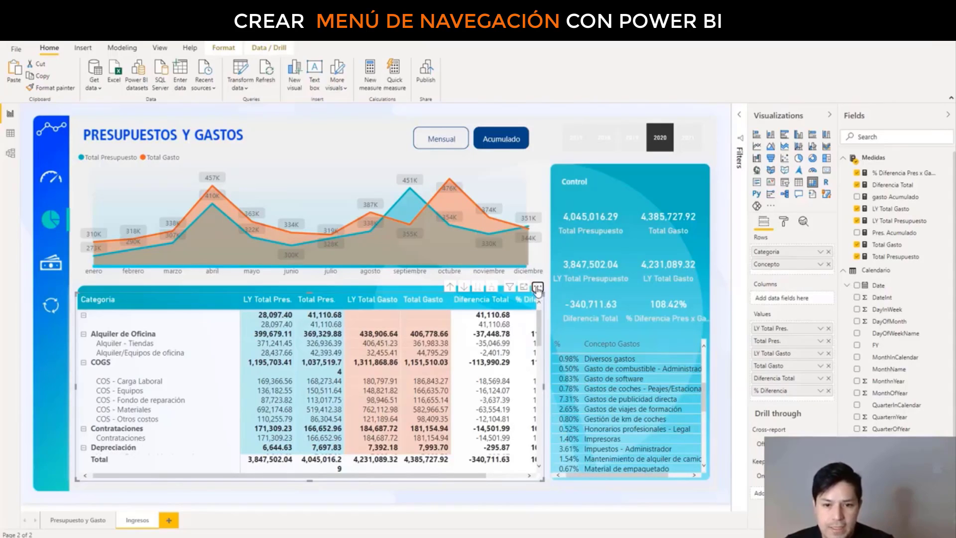
pyautogui.click(538, 288)
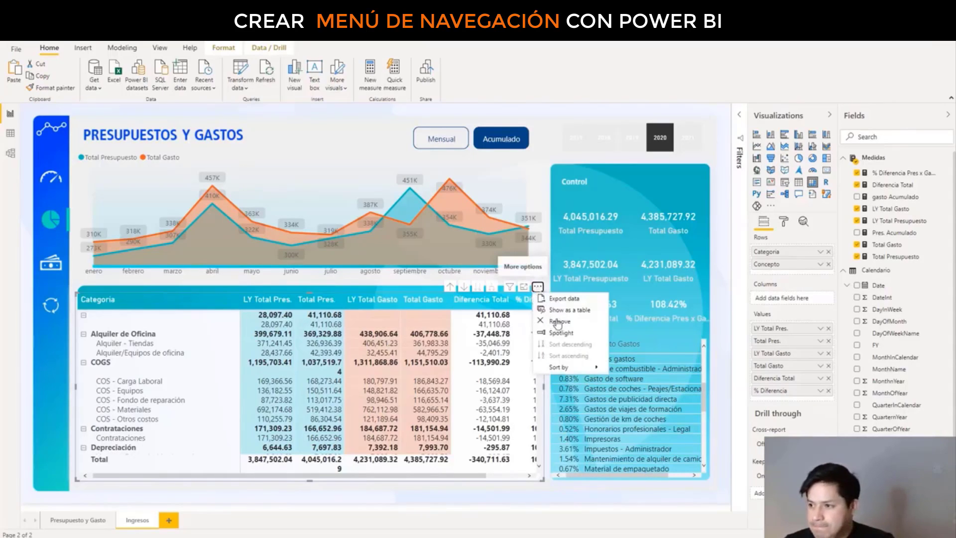
pyautogui.press('Escape')
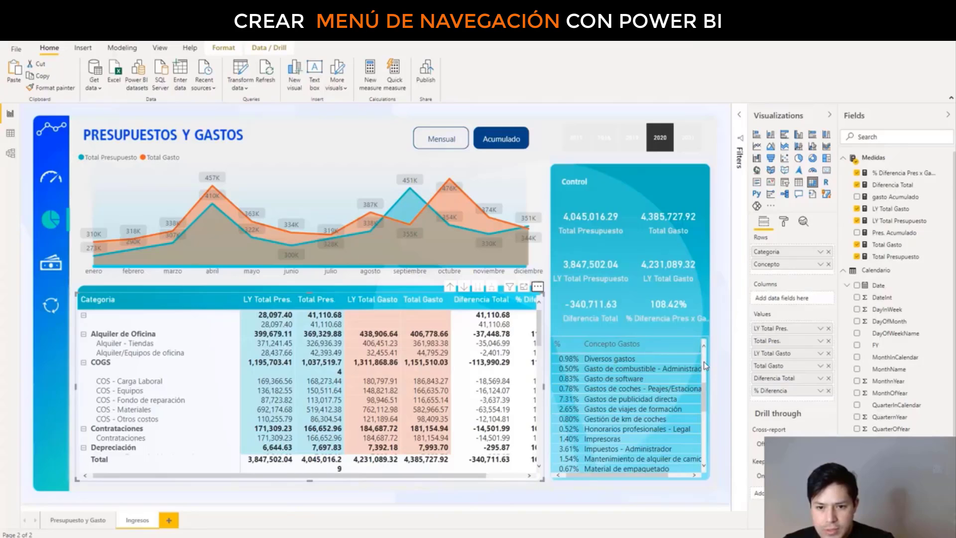
pyautogui.click(704, 366)
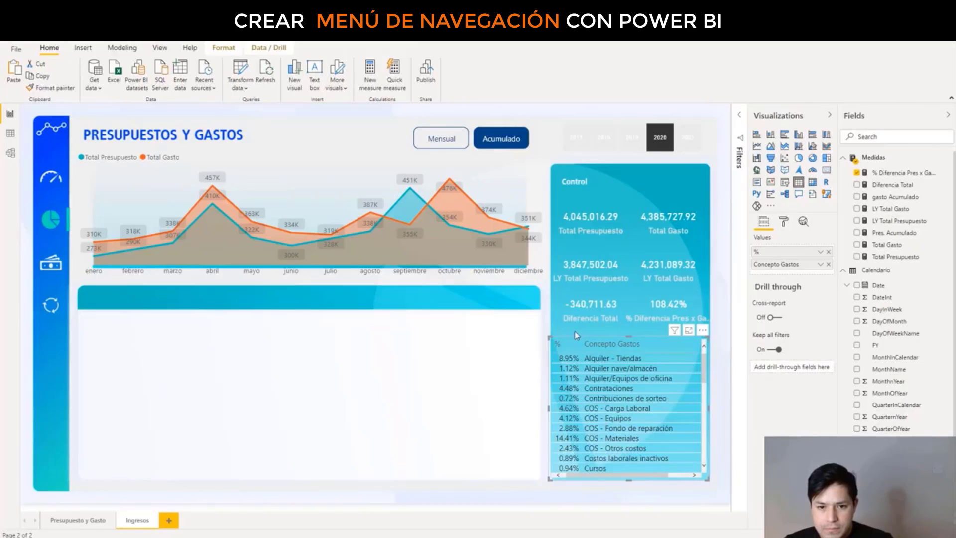
pyautogui.click(702, 330)
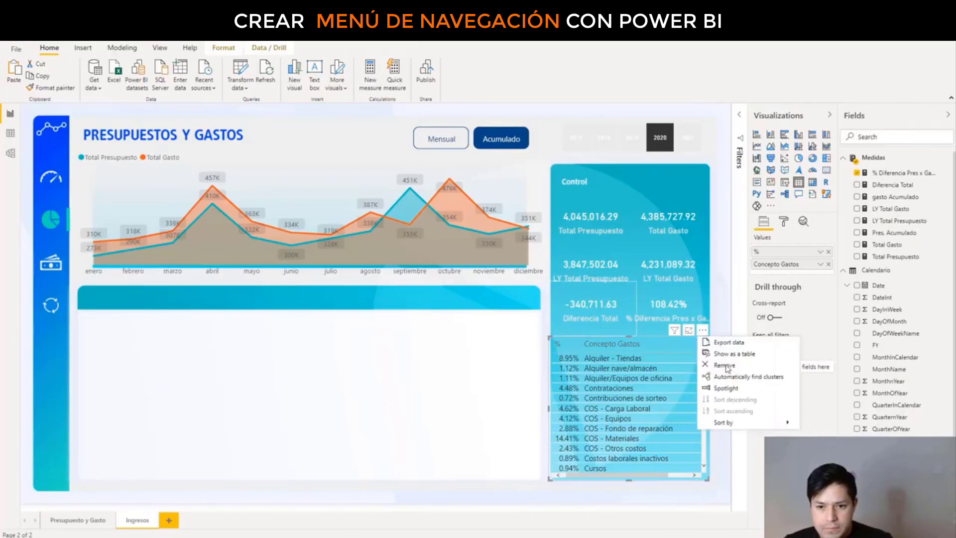
pyautogui.press('Escape')
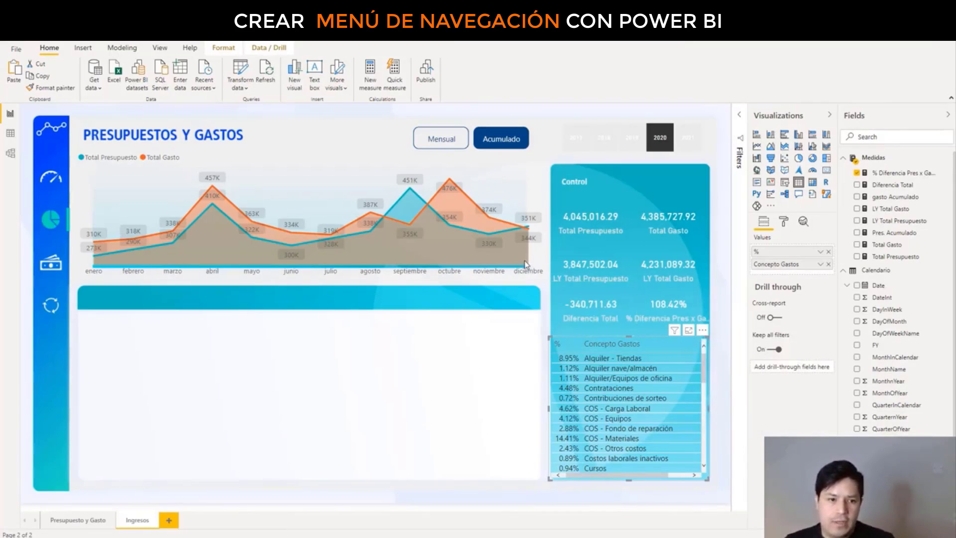
pyautogui.press('Delete')
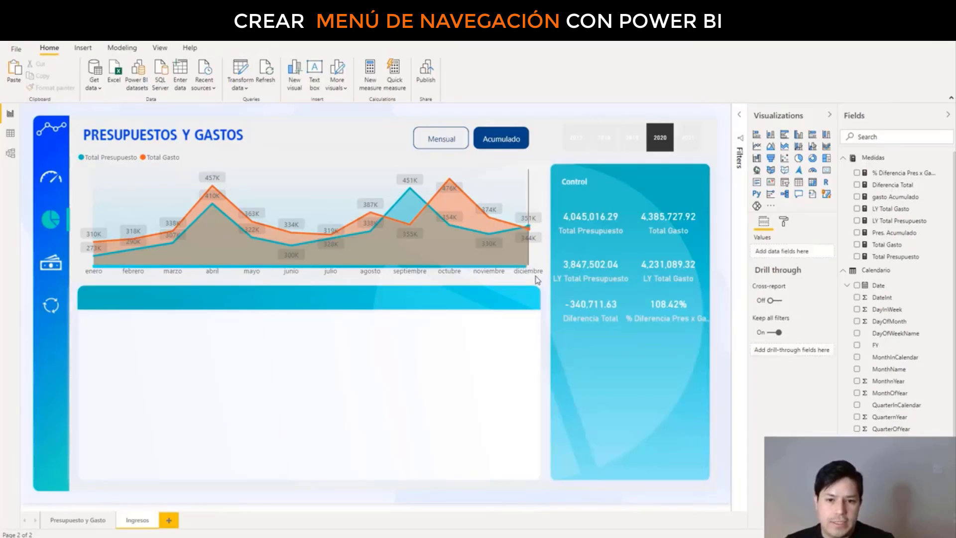
# Select the Total Presupuesto vs Total Gasto area chart and delete it from the Ingresos page.
pyautogui.click(536, 278)
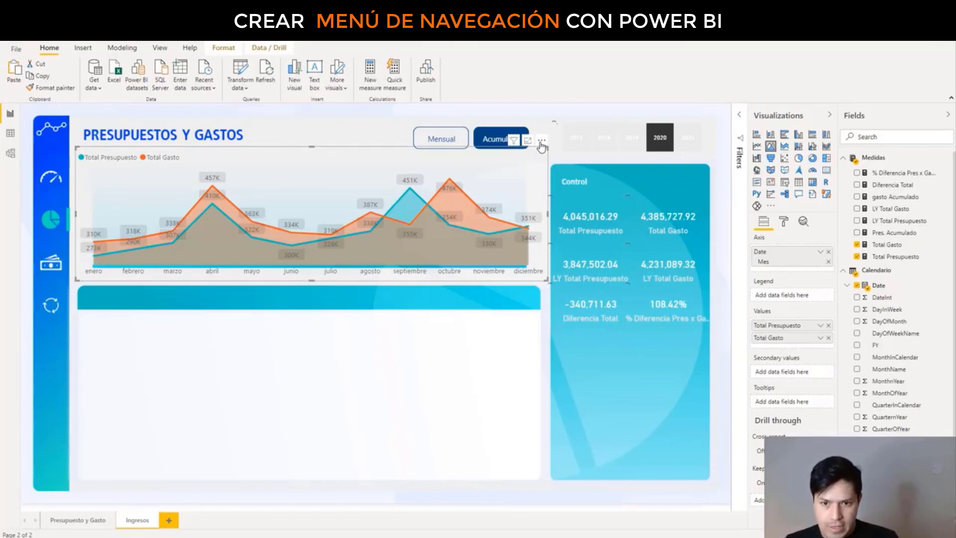
pyautogui.click(542, 142)
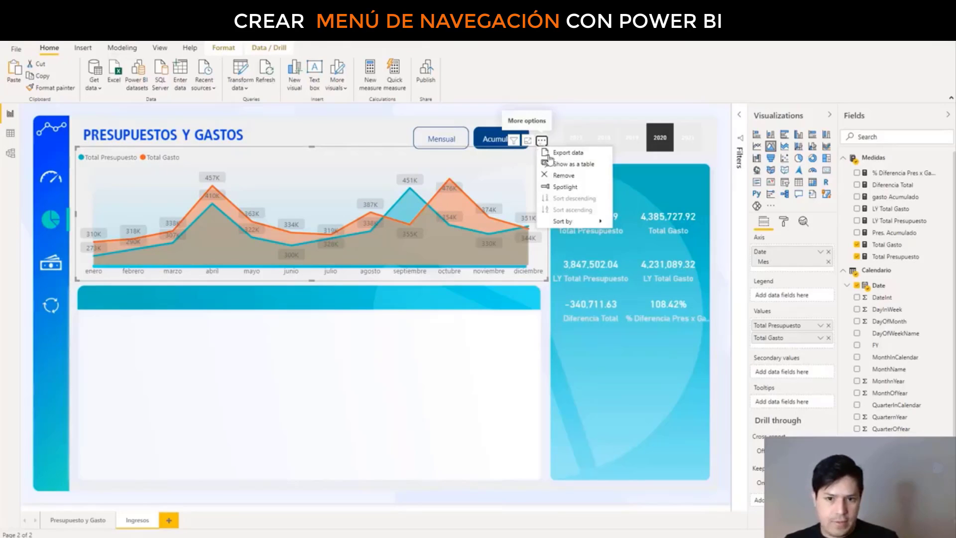
pyautogui.click(569, 177)
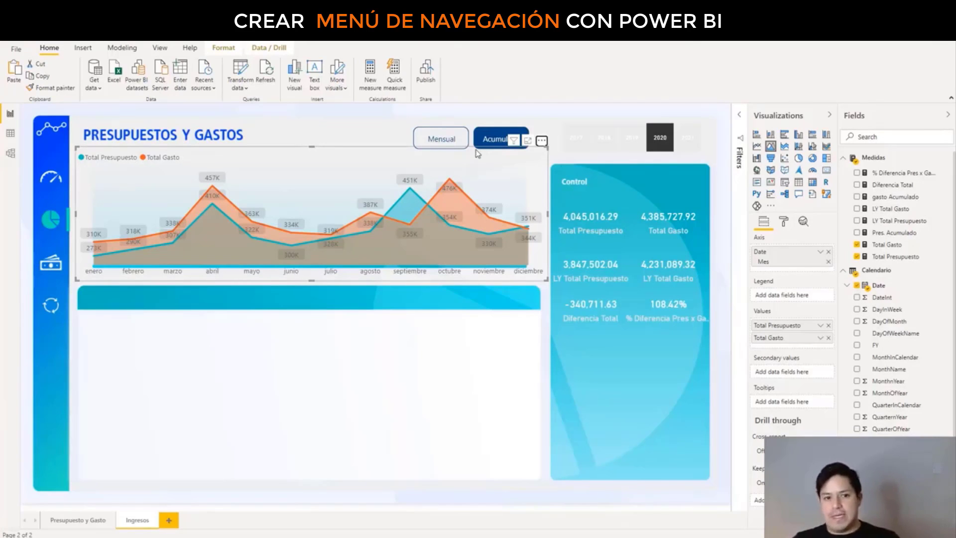
pyautogui.press('Delete')
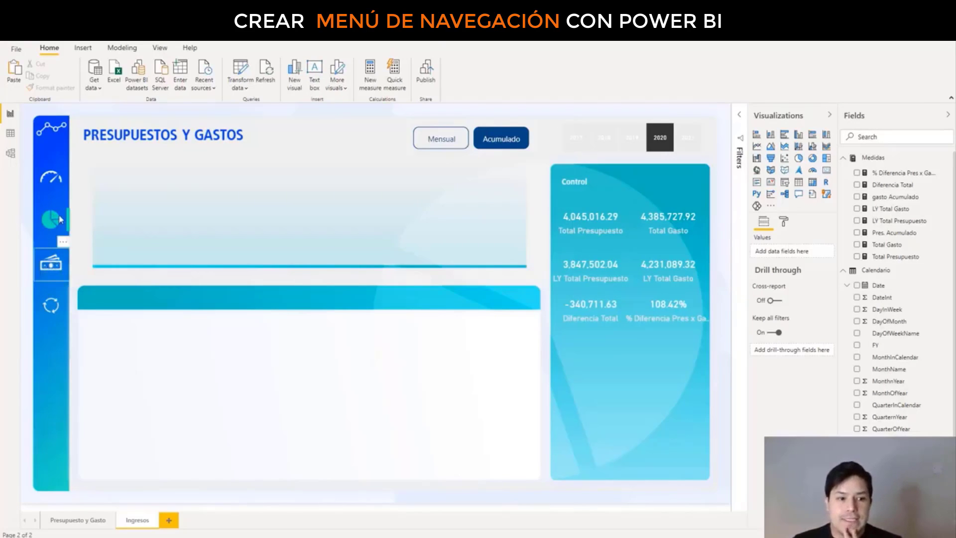
# Remove the Page background image in the page Format settings and begin choosing a replacement image.
pyautogui.click(784, 223)
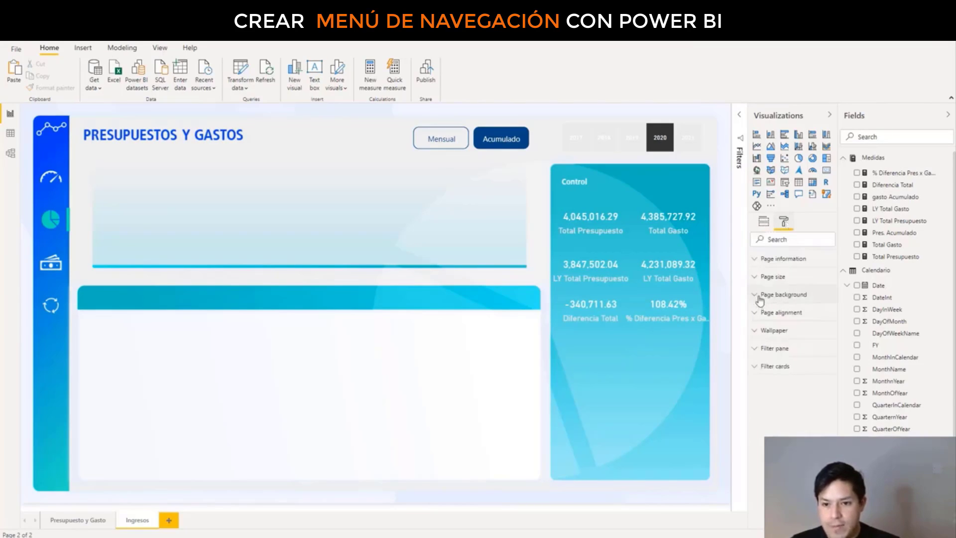
pyautogui.click(784, 295)
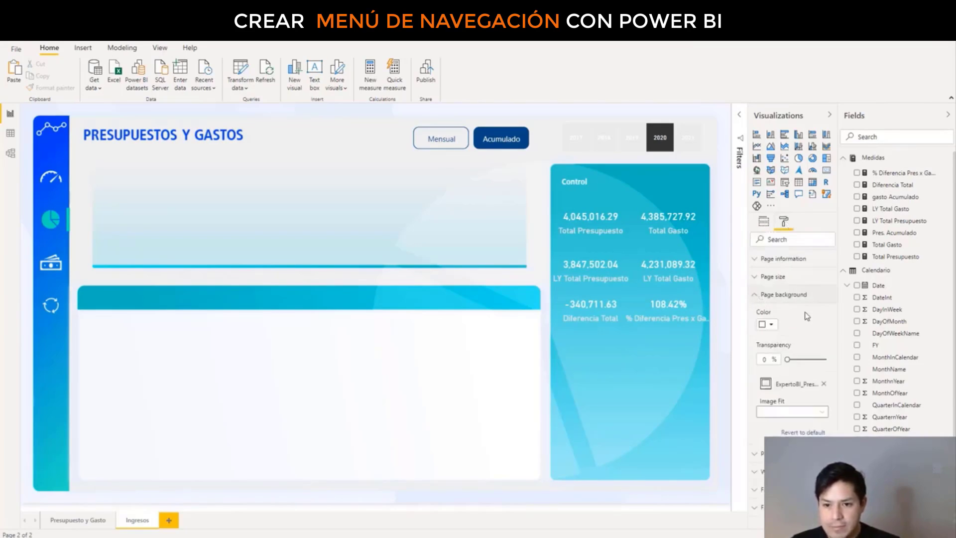
pyautogui.click(823, 383)
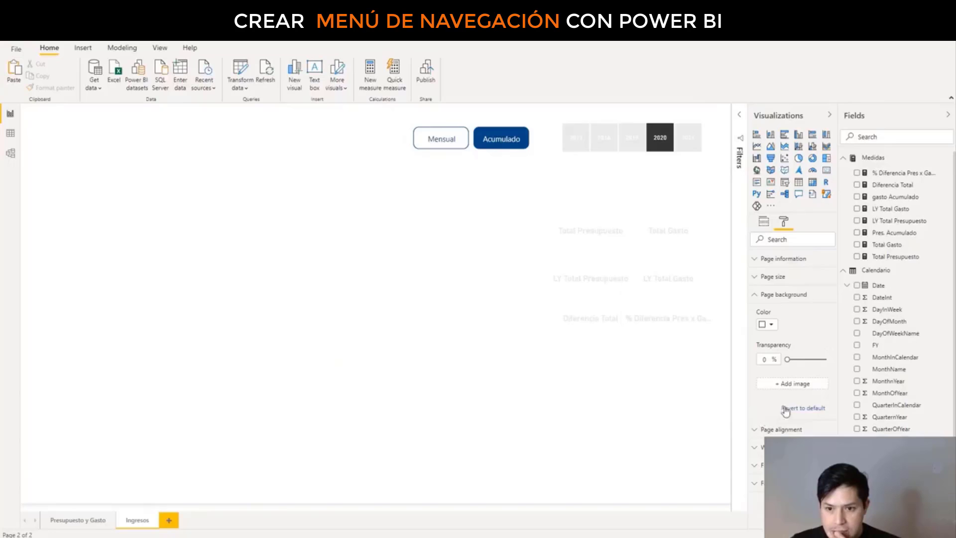
pyautogui.click(800, 384)
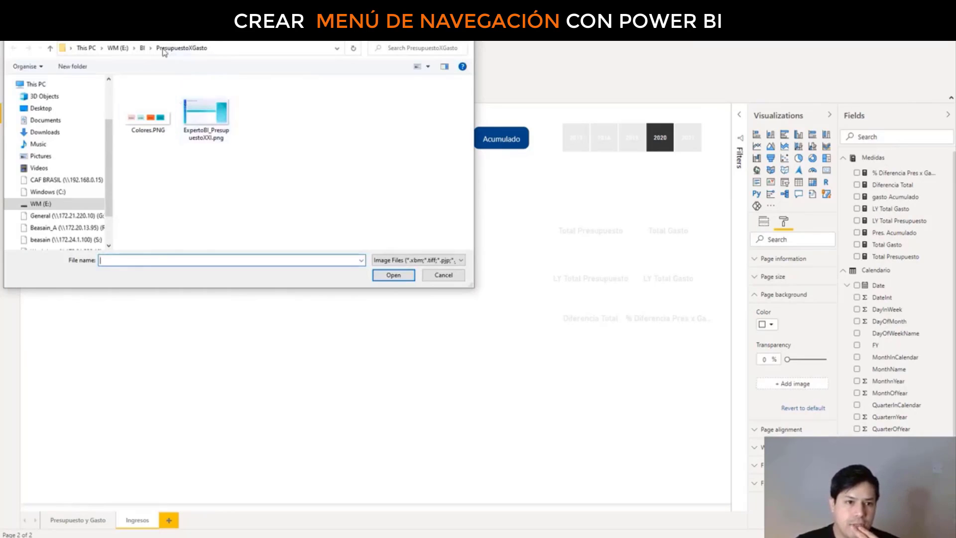
# Browse from the BI folder into Ingresos and apply ExpertoBI_IngresosXXI.png as the page background.
pyautogui.click(142, 48)
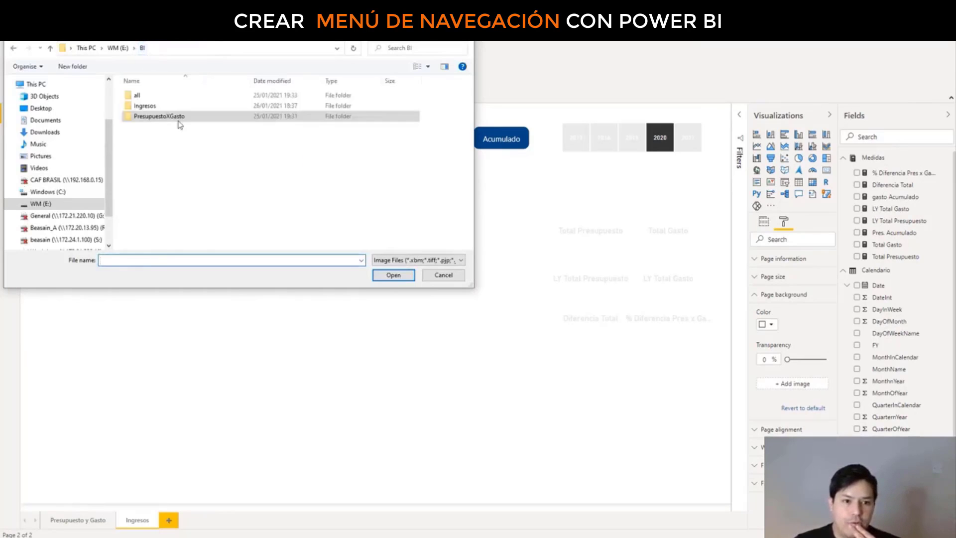
pyautogui.click(152, 105)
pyautogui.doubleClick(152, 105)
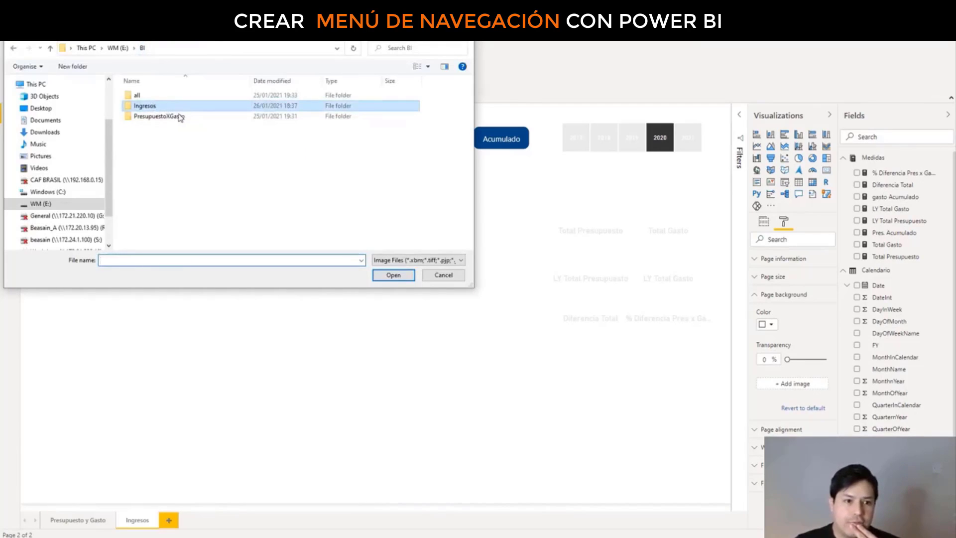
pyautogui.click(156, 115)
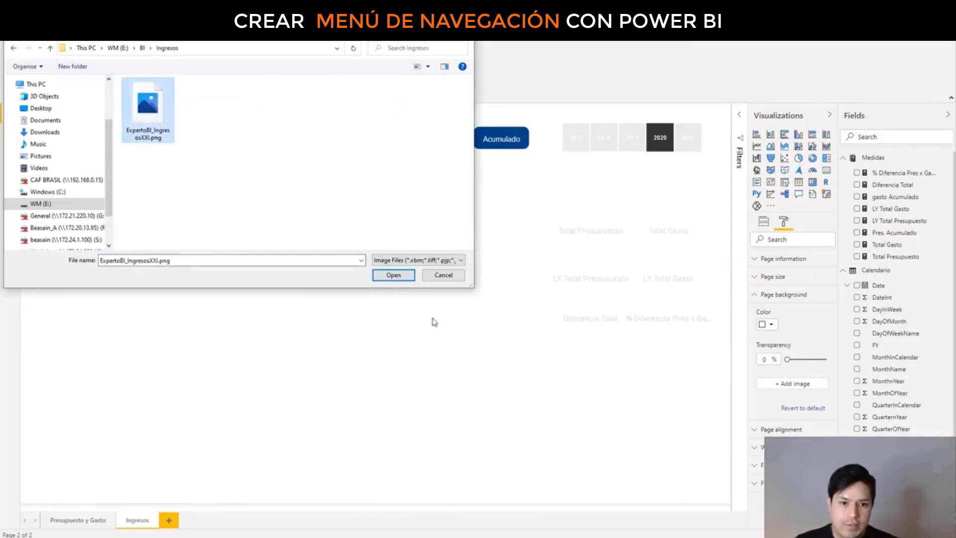
pyautogui.click(404, 277)
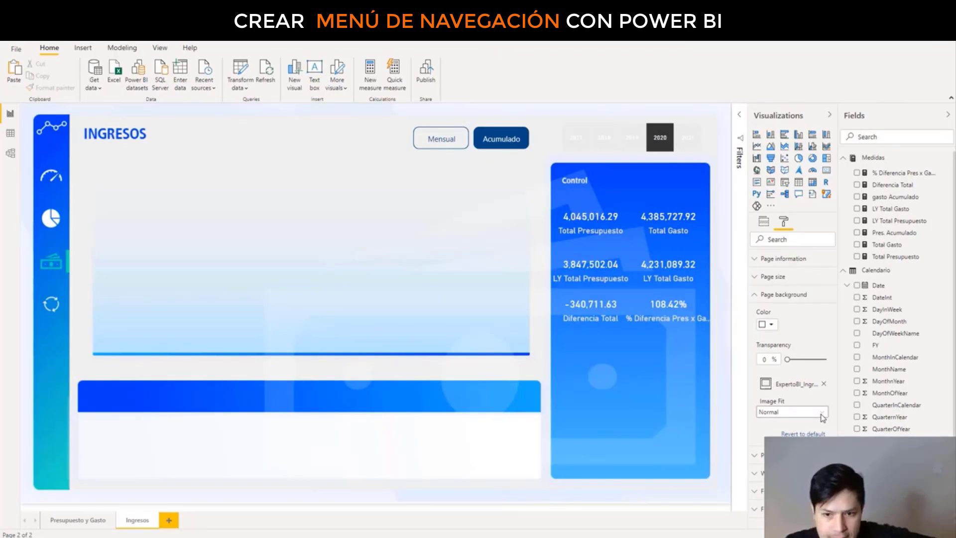
# Set the background Image Fit to Fit, then check the invisible gauge, money and refresh sidebar buttons.
pyautogui.click(822, 417)
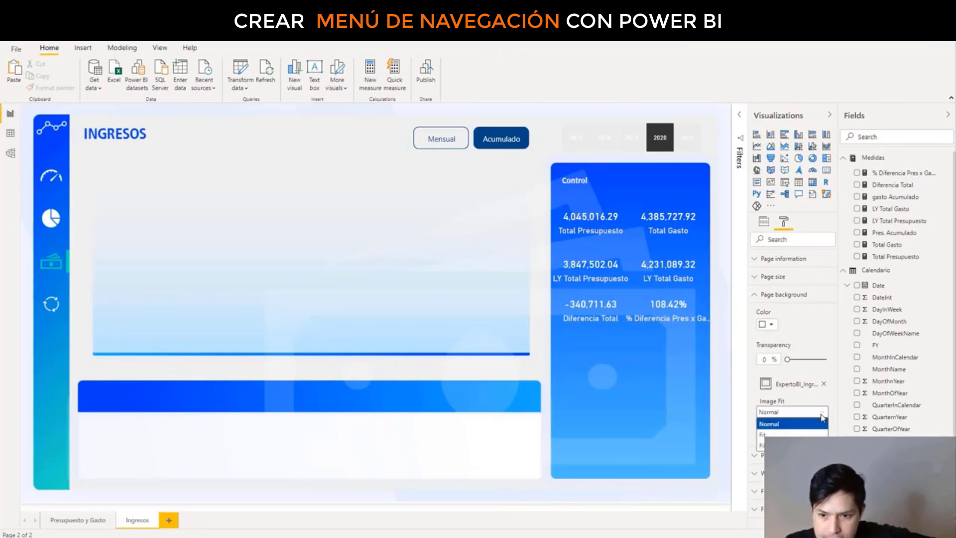
pyautogui.click(761, 436)
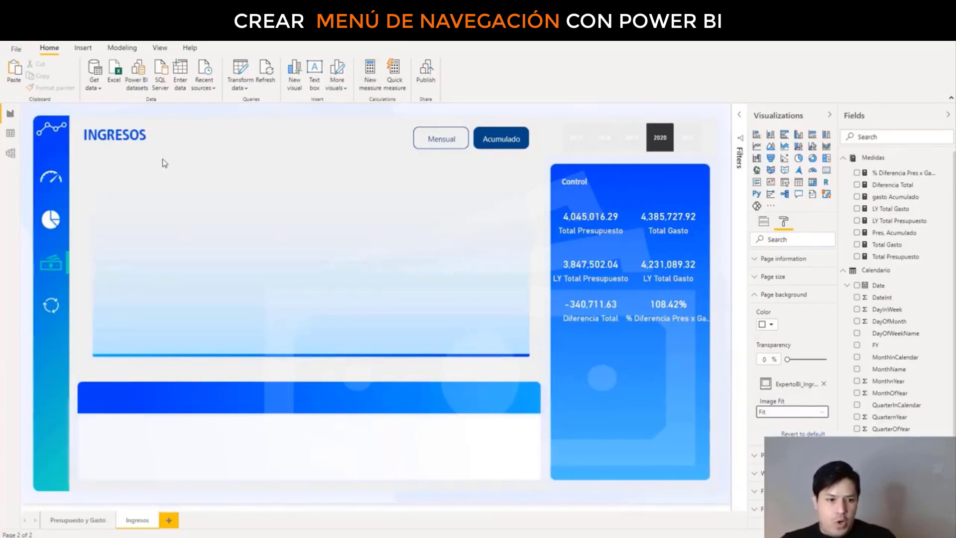
pyautogui.click(56, 180)
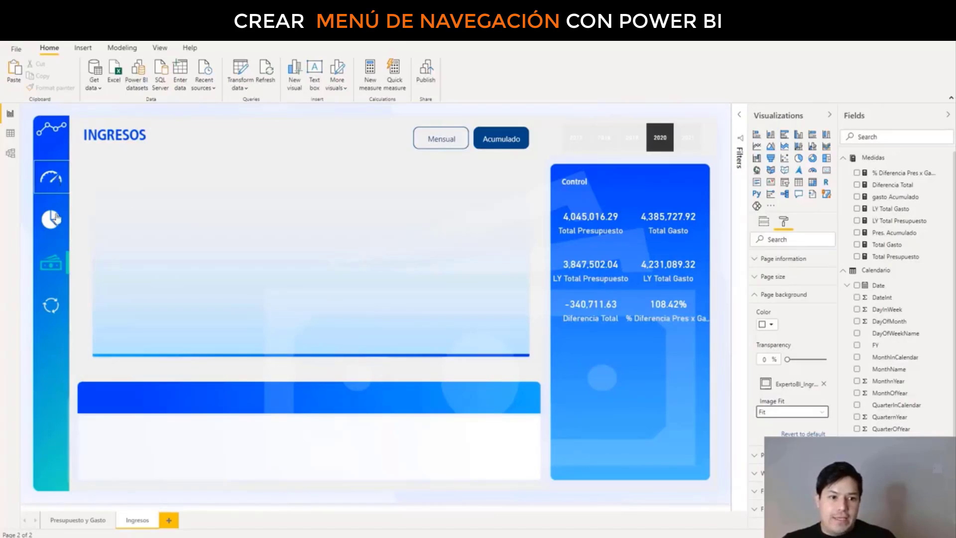
pyautogui.click(50, 266)
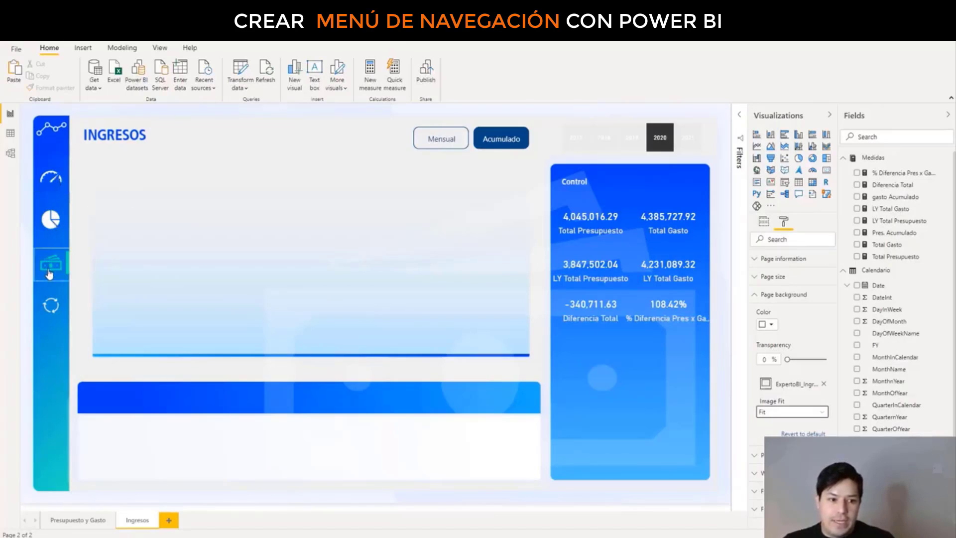
pyautogui.click(52, 307)
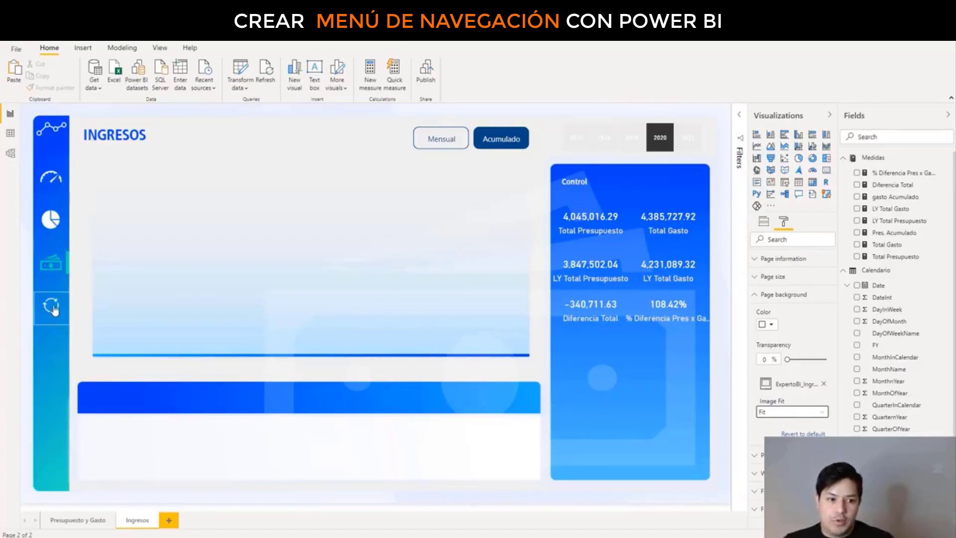
pyautogui.click(62, 264)
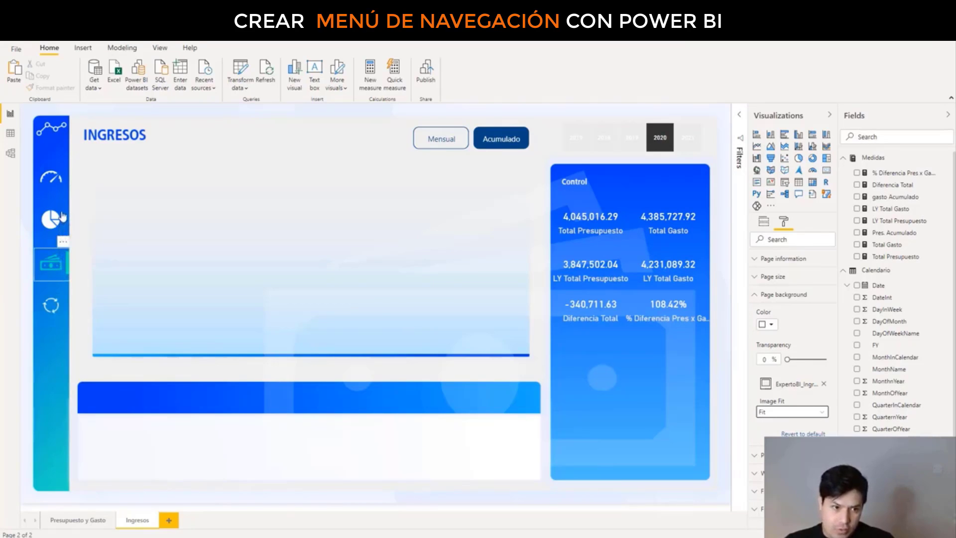
# Align the pie-chart button and give it a Page navigation action to 'Presupuesto y Gasto'.
pyautogui.click(64, 217)
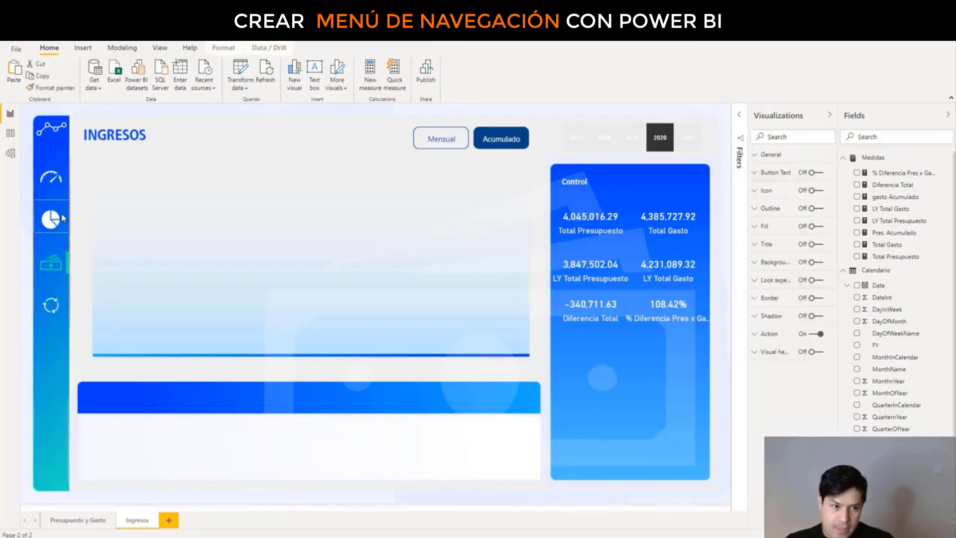
pyautogui.moveTo(63, 222); pyautogui.dragTo(56, 220)
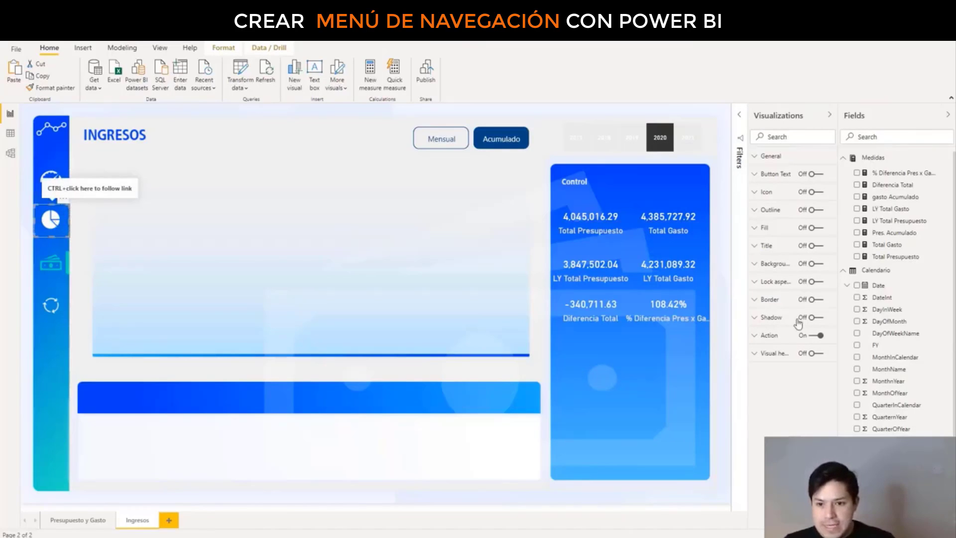
pyautogui.click(755, 336)
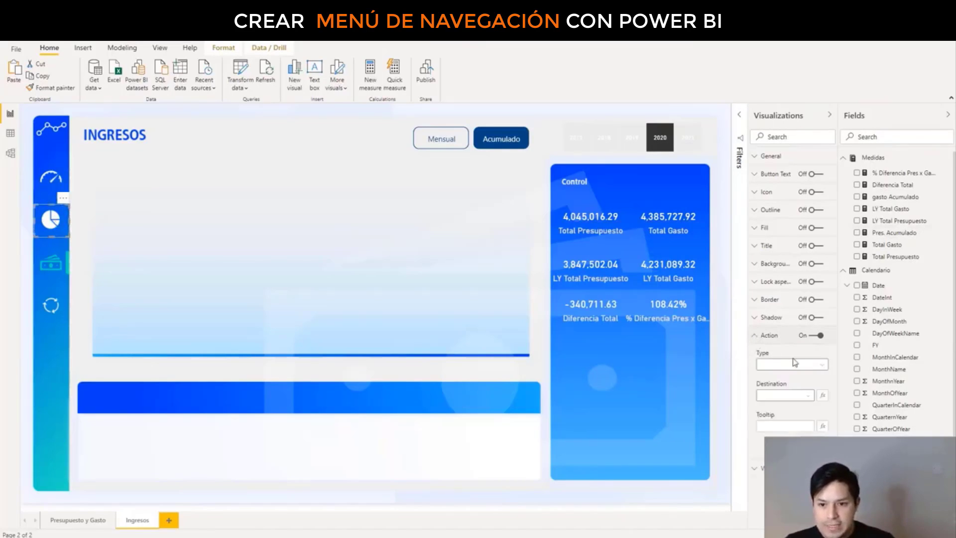
pyautogui.click(822, 366)
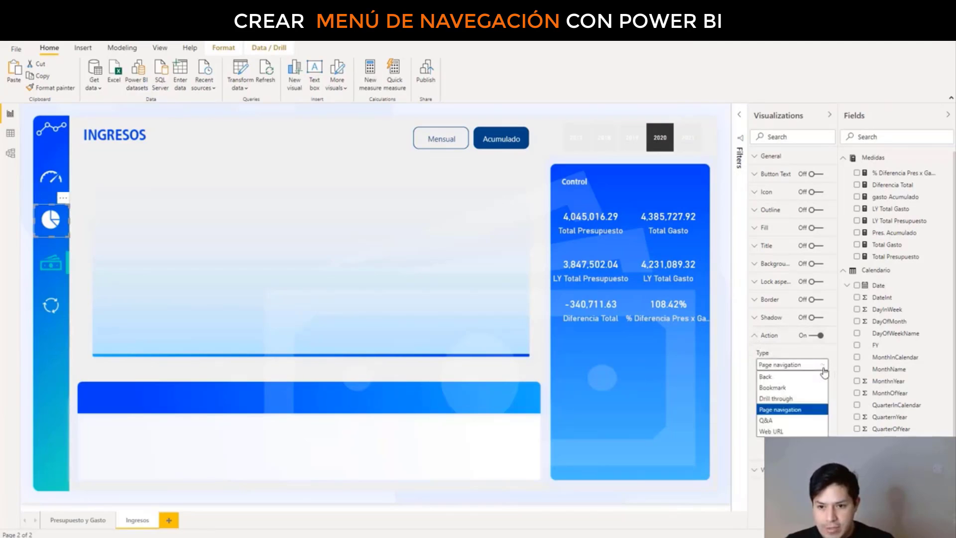
pyautogui.click(824, 370)
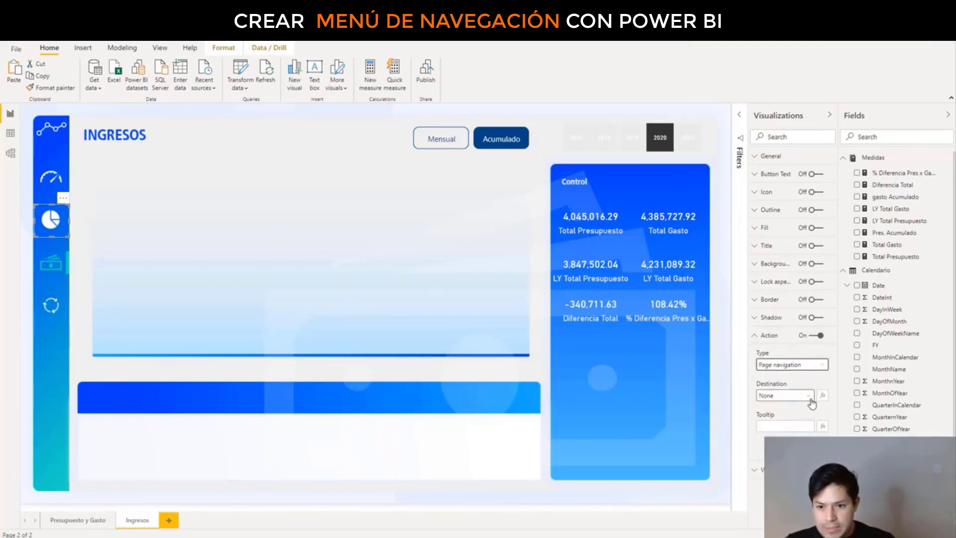
pyautogui.click(810, 396)
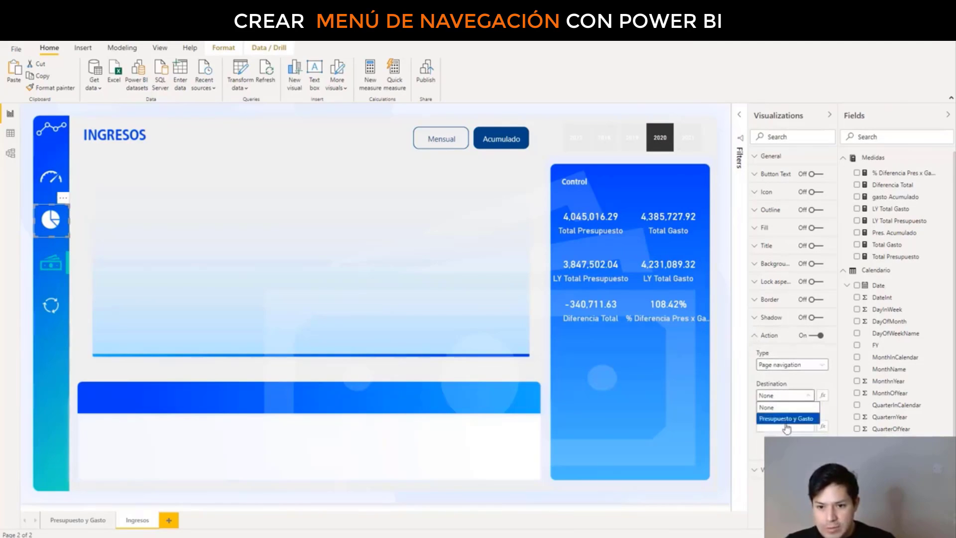
pyautogui.click(786, 420)
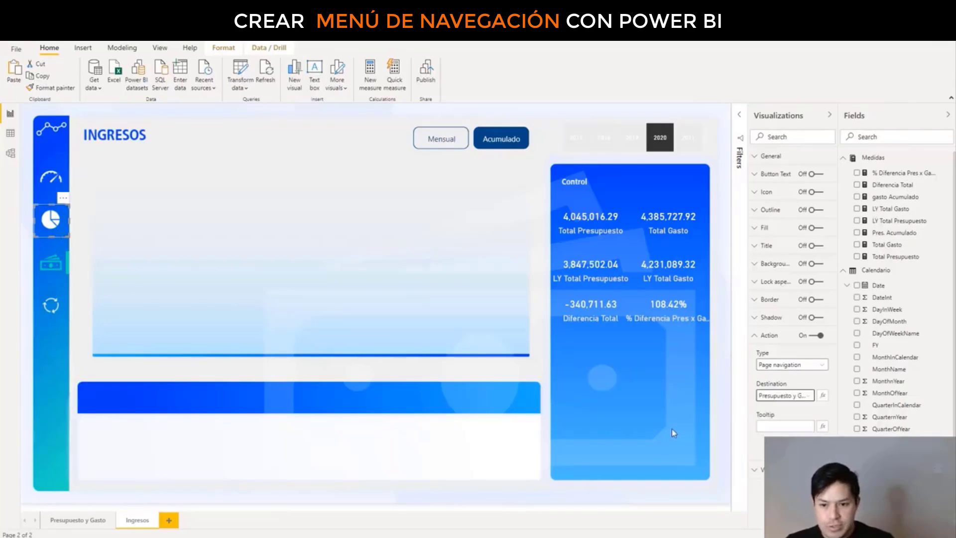
pyautogui.click(786, 425)
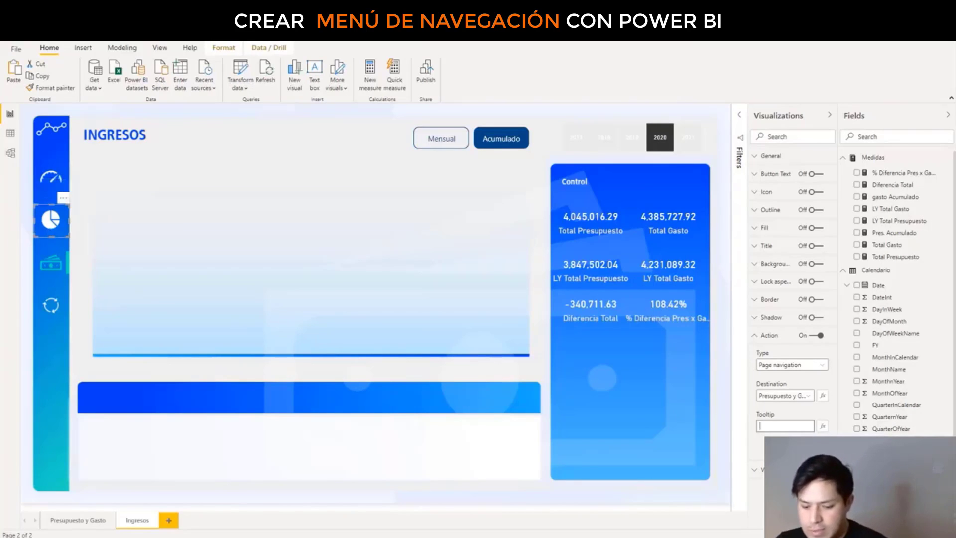
# Enter the pie-chart button's tooltip 'Clic aqui para ir a PR x Gastos'.
pyautogui.write('Clic')
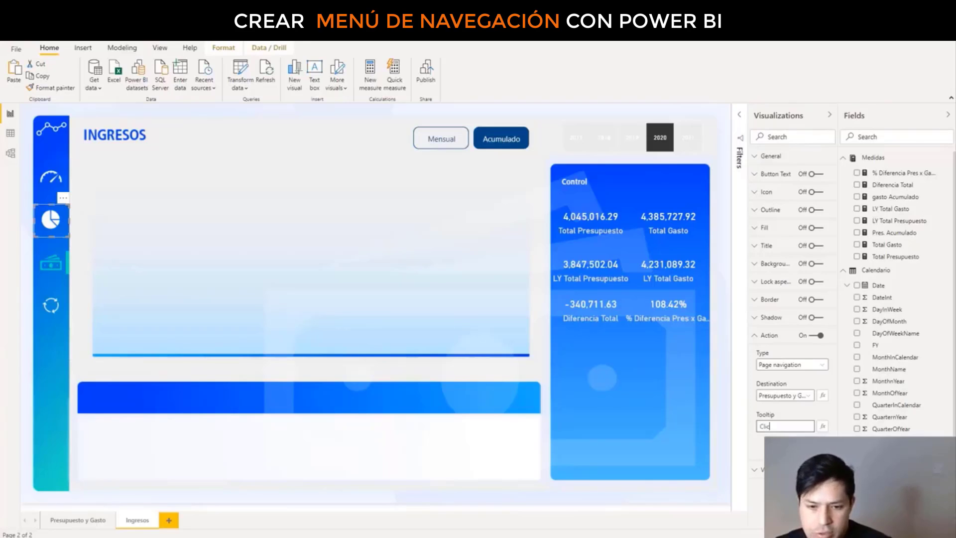
pyautogui.write('aqui para ir a PR')
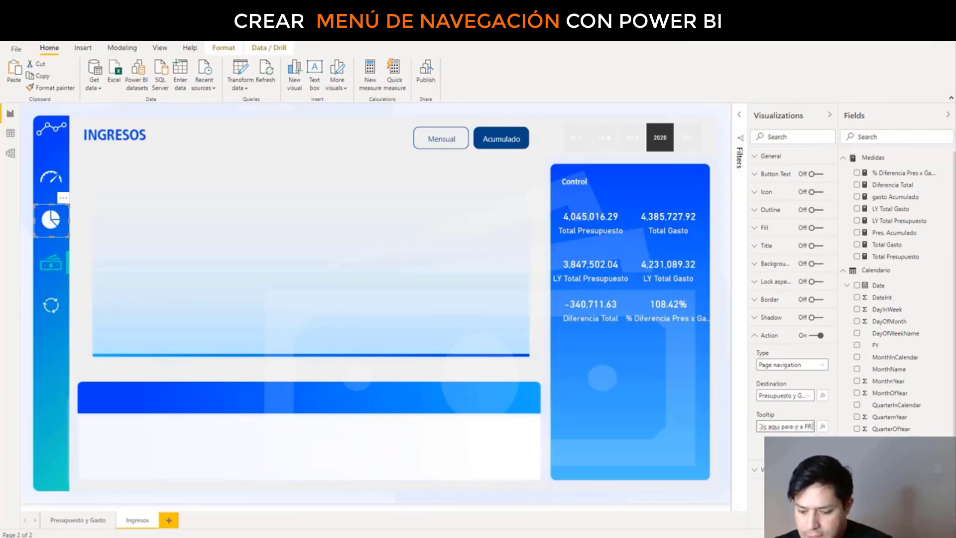
pyautogui.write(' x Gas')
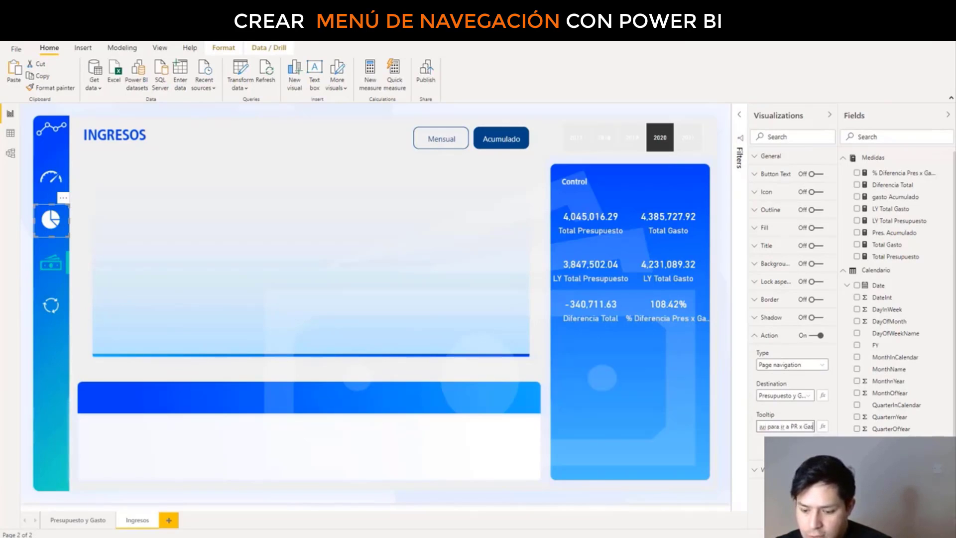
pyautogui.write('tos')
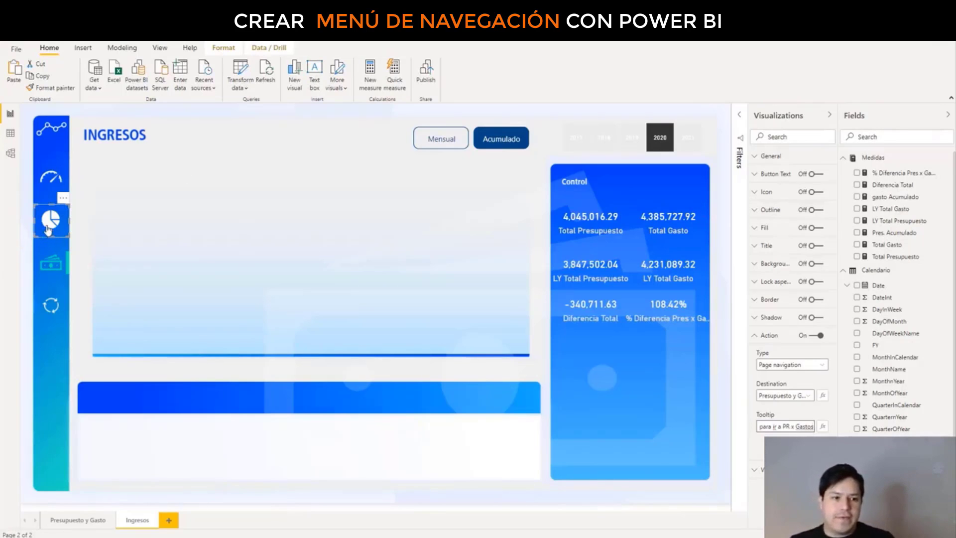
pyautogui.moveTo(50, 220)
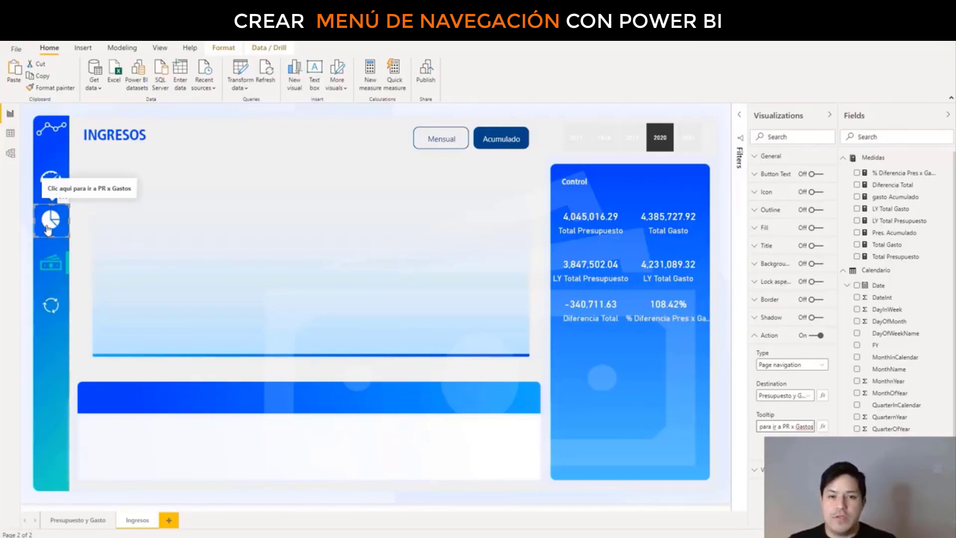
# Leave the circular-arrows button's destination unset and follow the pie-chart button to Presupuesto y Gasto.
pyautogui.click(54, 318)
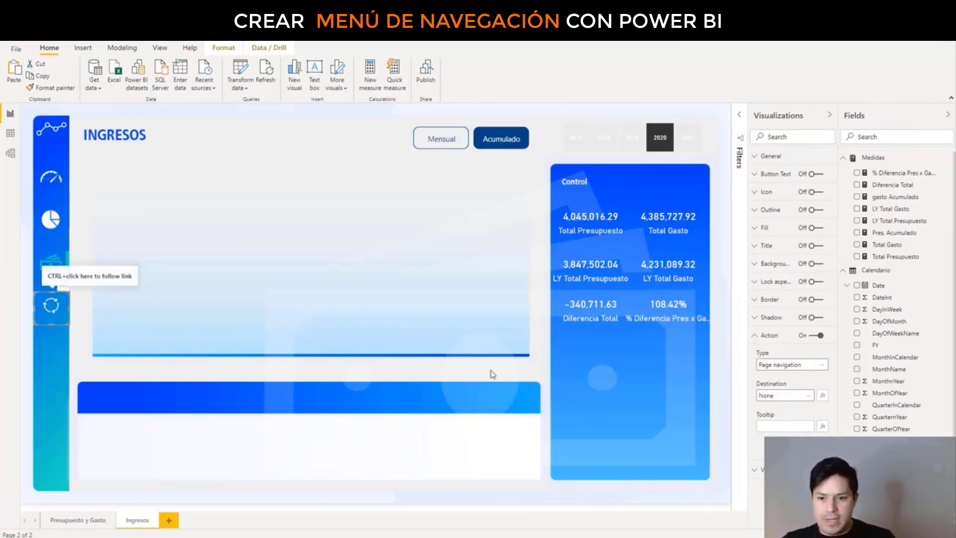
pyautogui.click(806, 397)
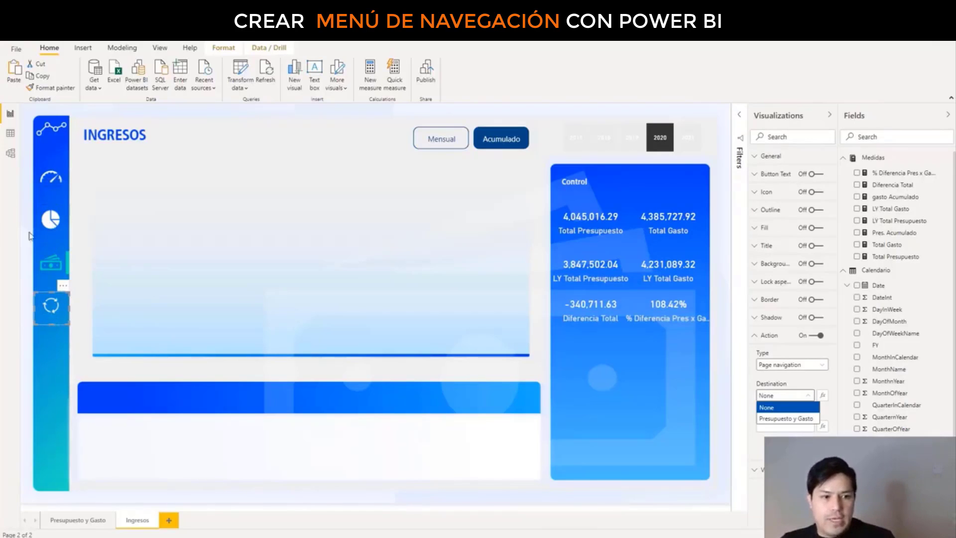
pyautogui.click(53, 225)
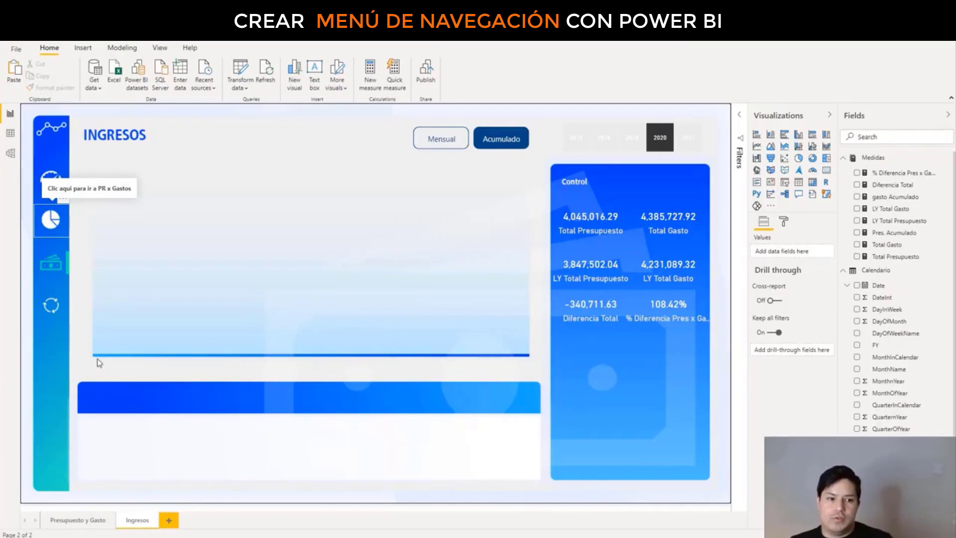
pyautogui.keyDown('ctrl'); pyautogui.click(85, 218); pyautogui.keyUp('ctrl')
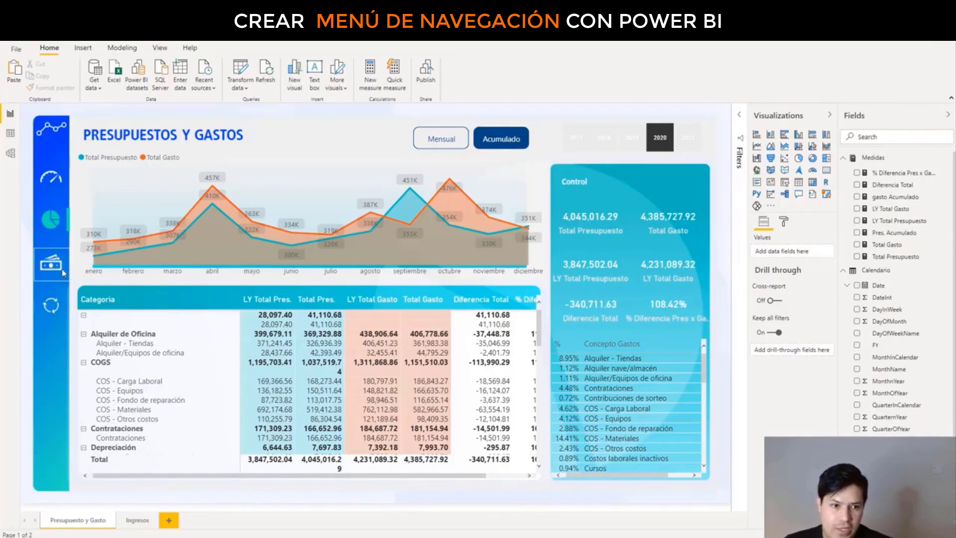
# Give the wallet sidebar button a Page navigation action with destination Ingresos.
pyautogui.click(63, 273)
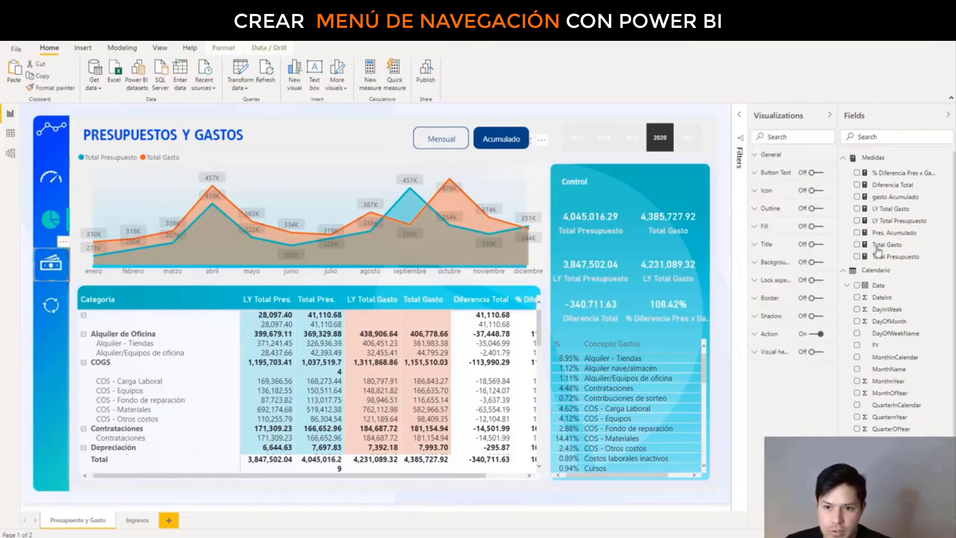
pyautogui.click(755, 338)
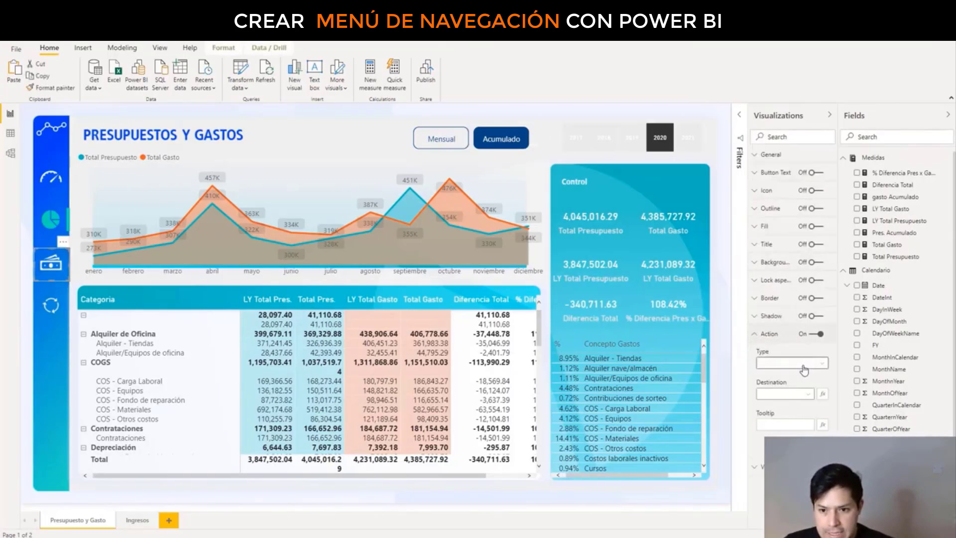
pyautogui.click(824, 373)
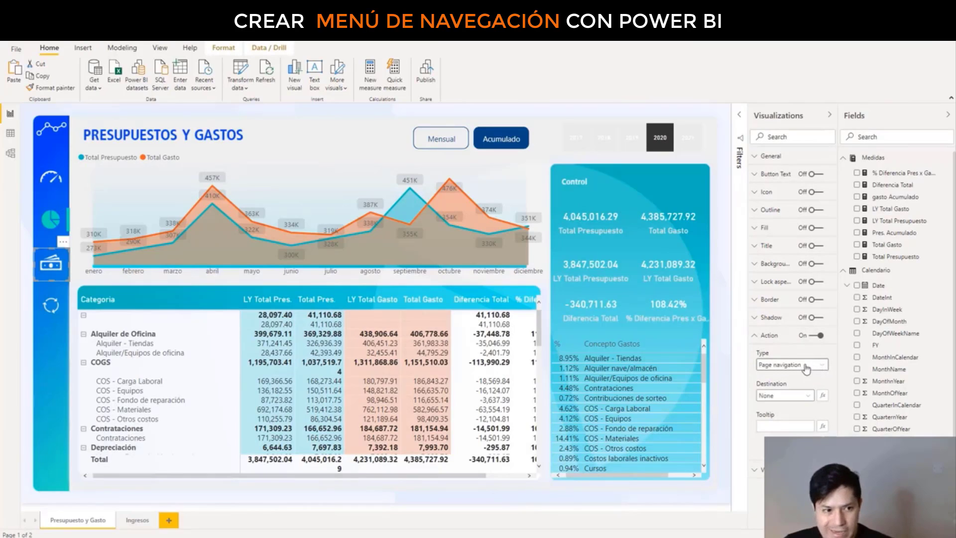
pyautogui.click(810, 398)
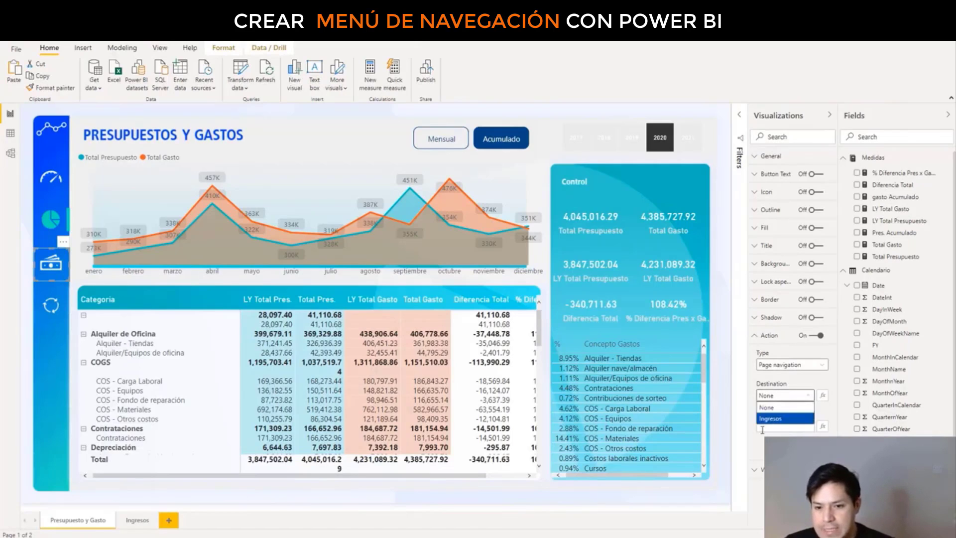
pyautogui.click(774, 422)
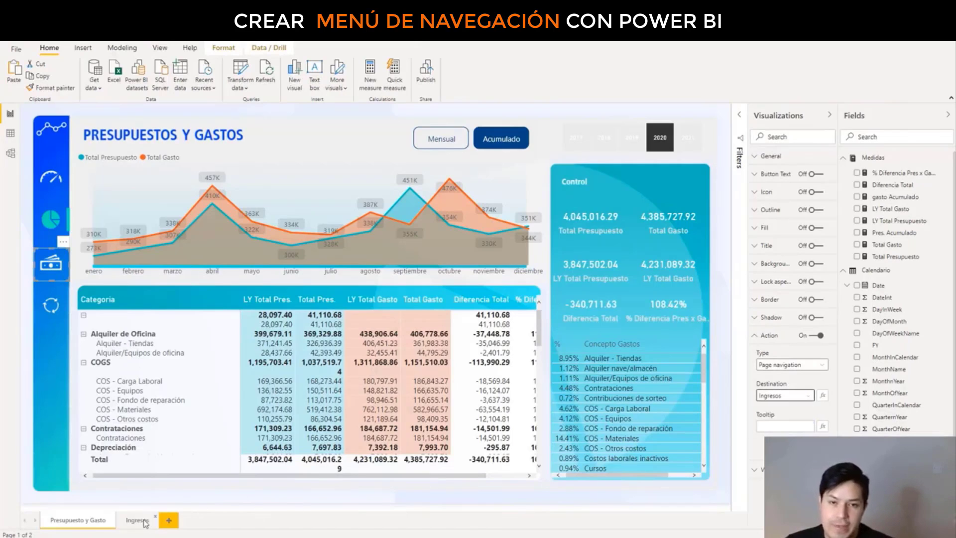
pyautogui.click(790, 426)
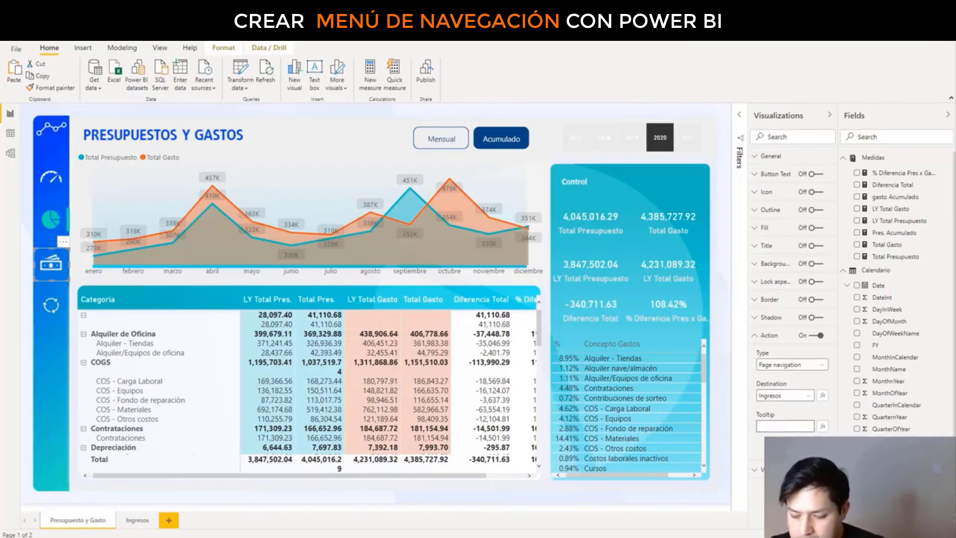
# Enter and correct the wallet tooltip 'Clic aquí para ir a Ingresos', then test it reaches Ingresos.
pyautogui.write('Clic aq')
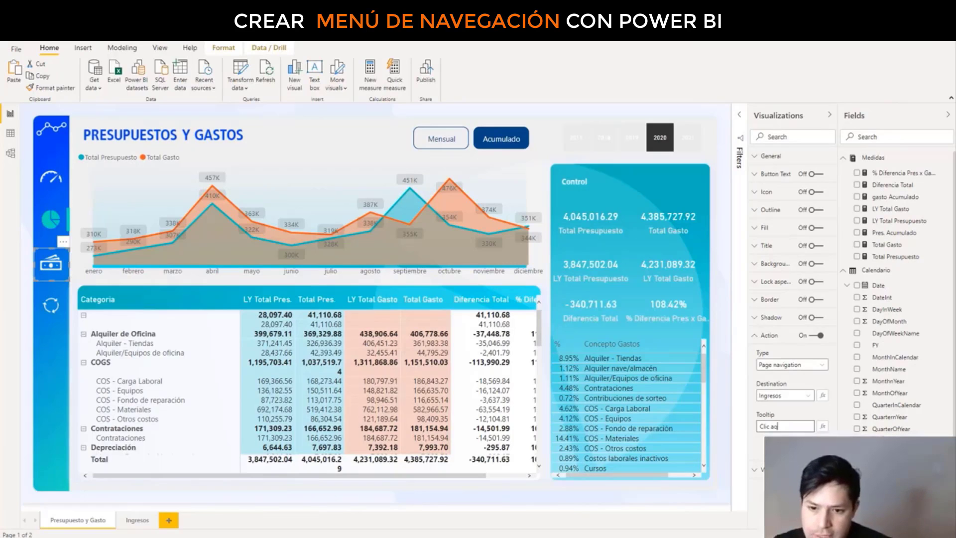
pyautogui.write('uuí para ir a Ingrewsos')
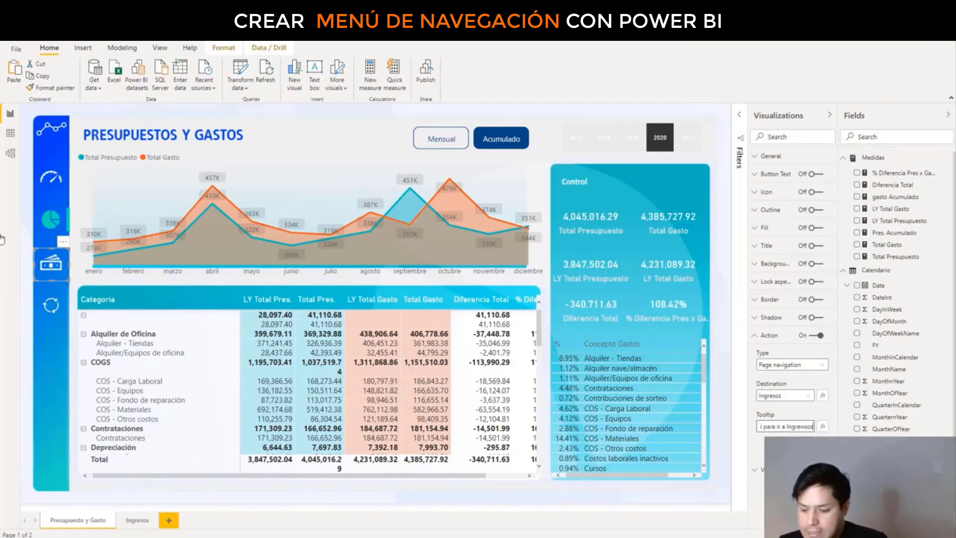
pyautogui.press('Return')
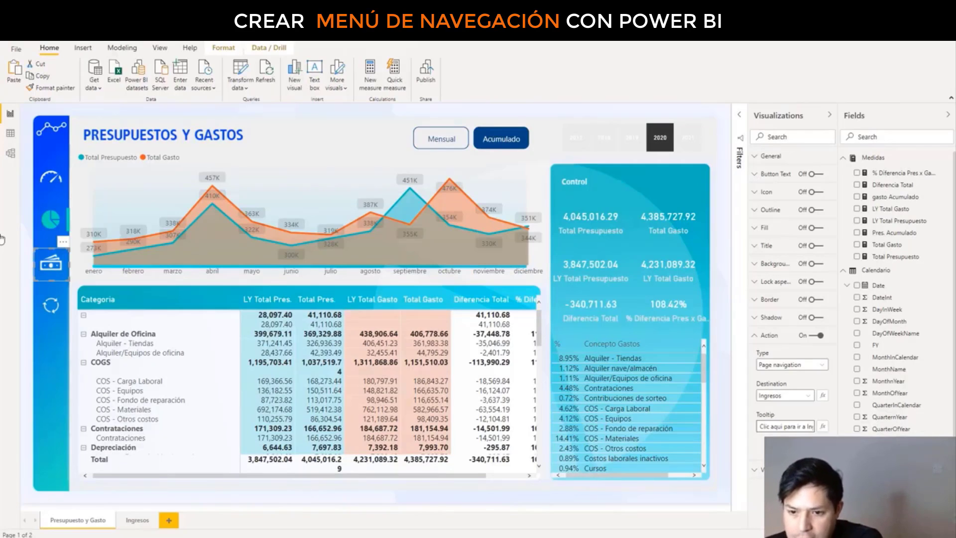
pyautogui.press('End')
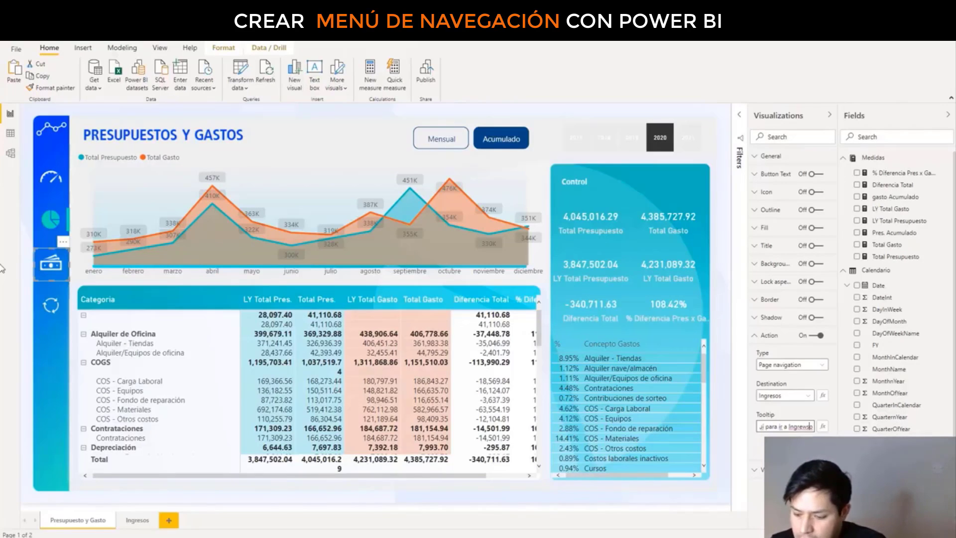
pyautogui.press('BackSpace')
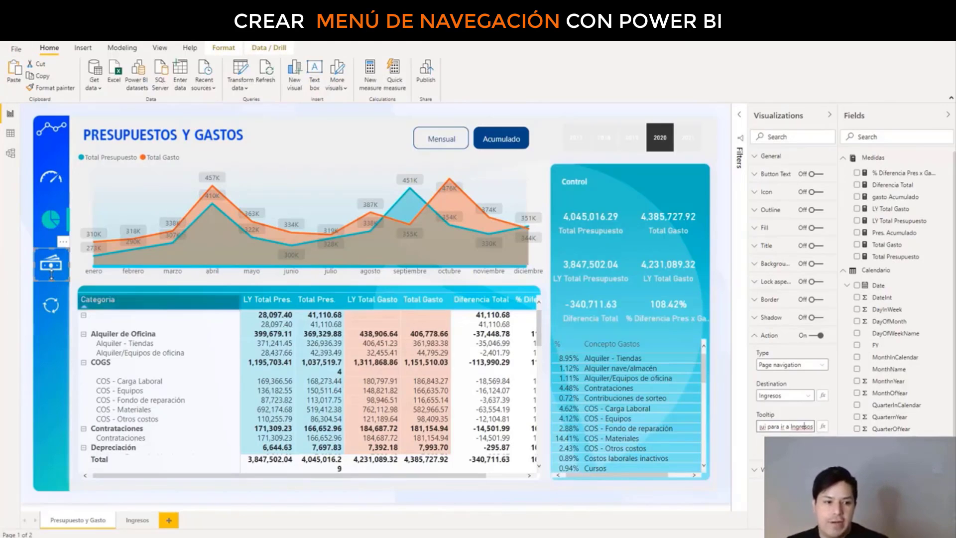
pyautogui.moveTo(51, 264)
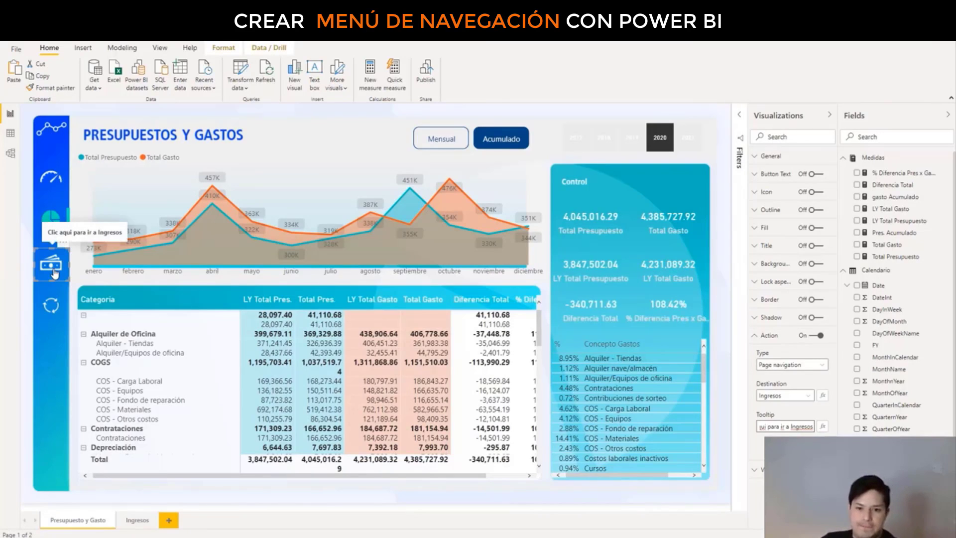
pyautogui.keyDown('ctrl'); pyautogui.click(52, 267); pyautogui.keyUp('ctrl')
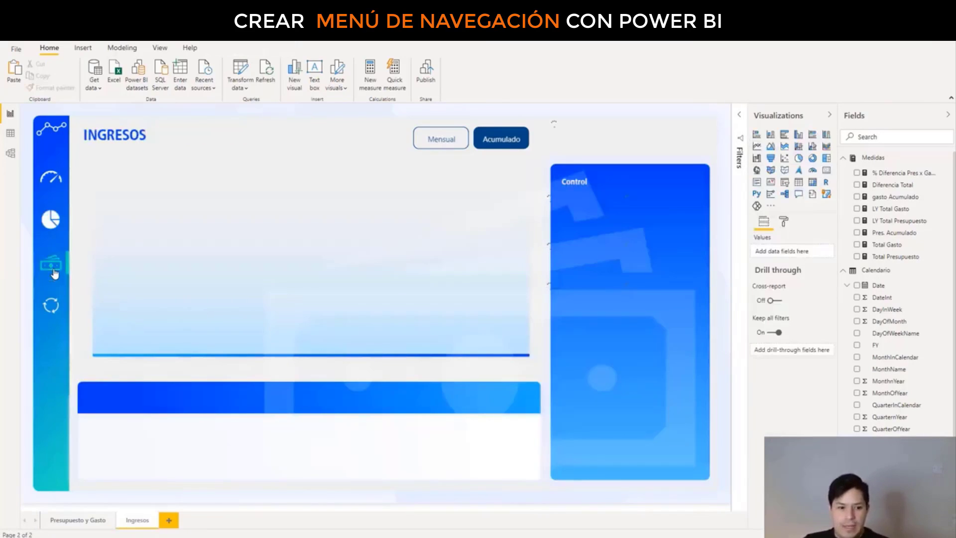